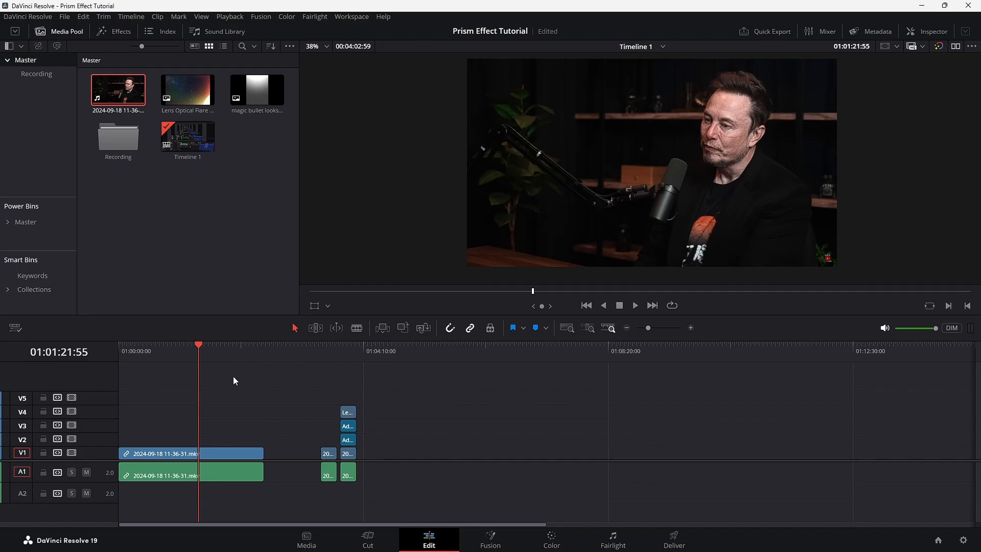
Open the long podcast clip on V1 for color grading and add a serial node after node 01.
{"action": "left_click", "coordinate": [235, 454]}
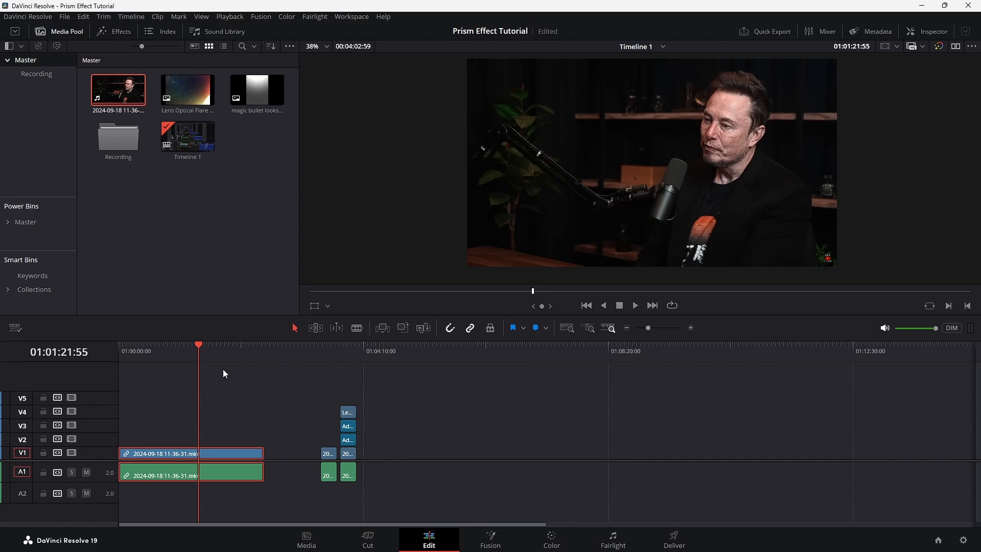
{"action": "key", "text": "shift+6"}
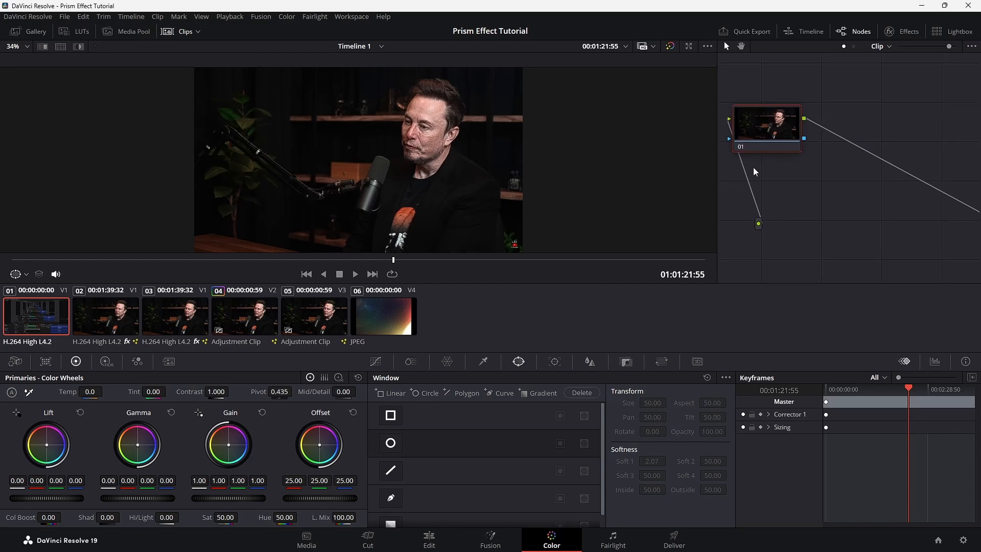
{"action": "left_click_drag", "start_coordinate": [716, 176], "coordinate": [620, 174]}
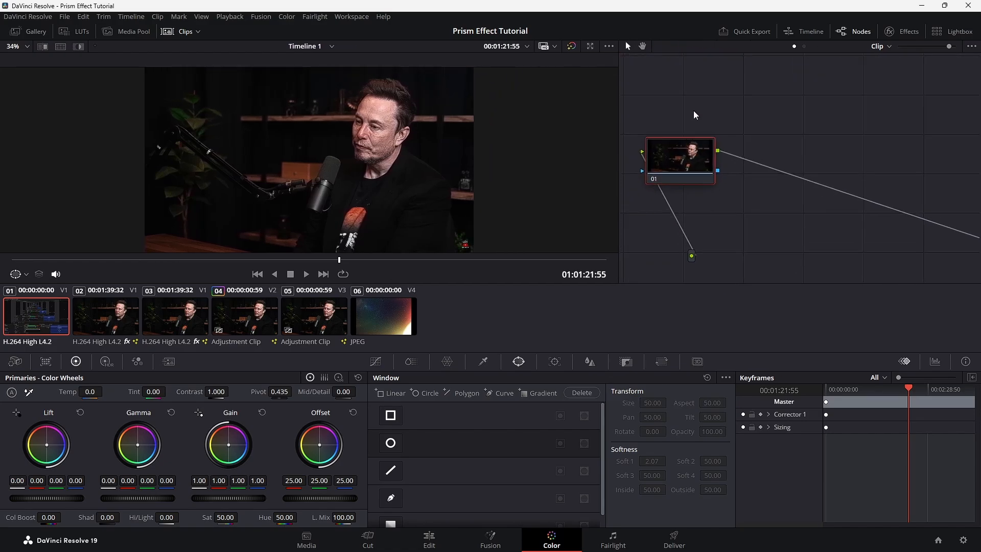
{"action": "key", "text": "alt+s"}
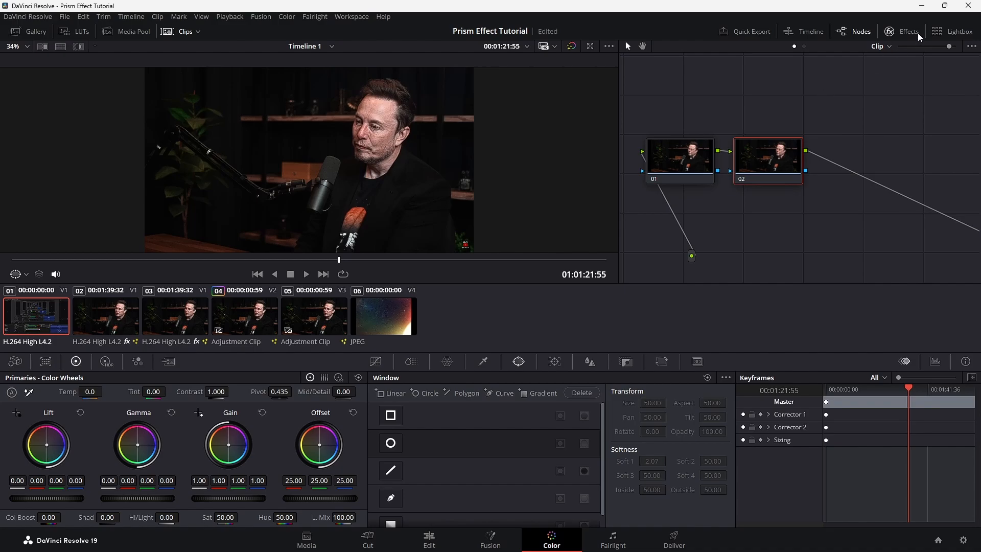
Find the Prism Blur effect by searching the library for "pri" and apply it to node 02.
{"action": "left_click", "coordinate": [919, 37]}
{"action": "left_click", "coordinate": [953, 46]}
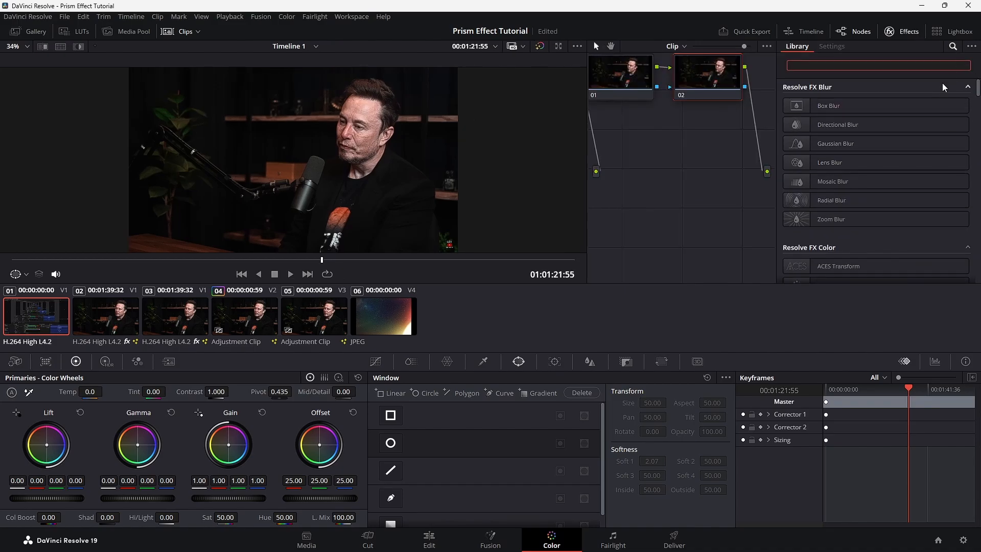
{"action": "type", "text": "pri"}
{"action": "left_click_drag", "start_coordinate": [898, 105], "coordinate": [729, 87]}
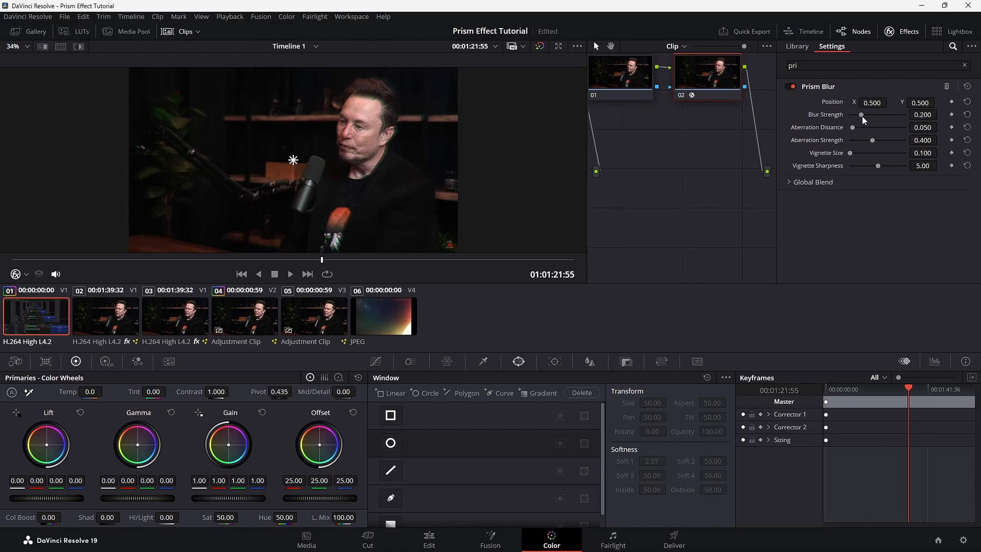
Set the Prism Blur's Blur Strength to 0 and move its center onto the speaker's face, at about X 0.688, Y 0.633.
{"action": "left_click_drag", "start_coordinate": [862, 115], "coordinate": [668, 148]}
{"action": "scroll", "coordinate": [290, 180], "scroll_direction": "up", "scroll_amount": 5}
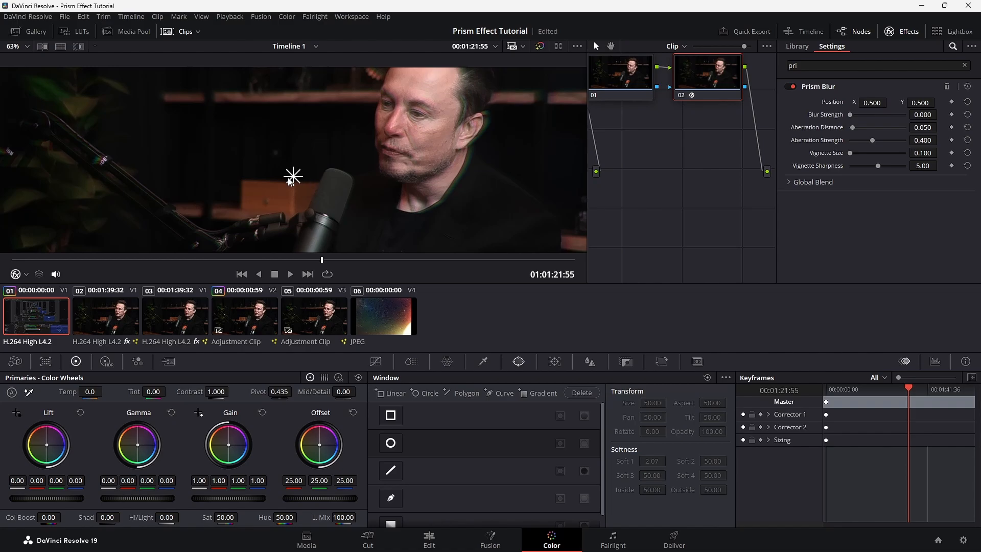
{"action": "left_click_drag", "start_coordinate": [290, 181], "coordinate": [439, 122]}
{"action": "scroll", "coordinate": [414, 120], "scroll_direction": "down", "scroll_amount": 5}
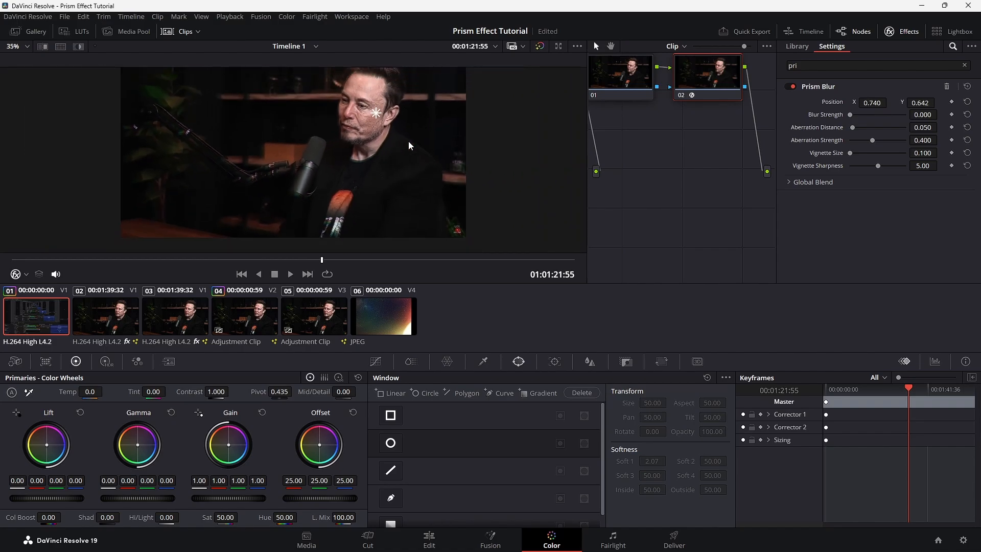
{"action": "scroll", "coordinate": [409, 146], "scroll_direction": "down", "scroll_amount": 2}
{"action": "mouse_move", "coordinate": [361, 121]}
{"action": "left_mouse_down"}
{"action": "mouse_move", "coordinate": [347, 140]}
{"action": "mouse_move", "coordinate": [346, 126]}
{"action": "left_mouse_up"}
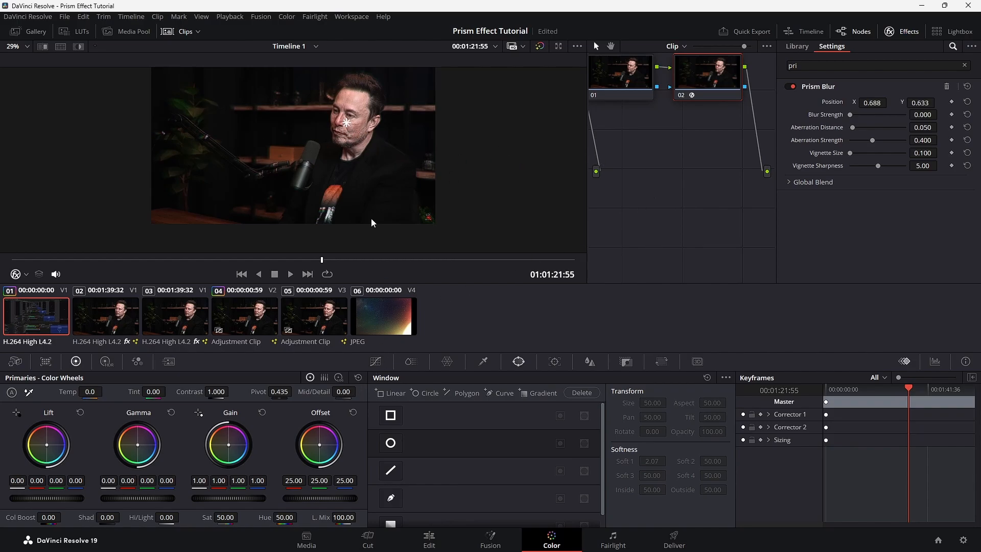
Raise the Mid/Detail of node 02 to 100 to sharpen the image.
{"action": "scroll", "coordinate": [353, 123], "scroll_direction": "up", "scroll_amount": 3}
{"action": "scroll", "coordinate": [354, 151], "scroll_direction": "up", "scroll_amount": 5}
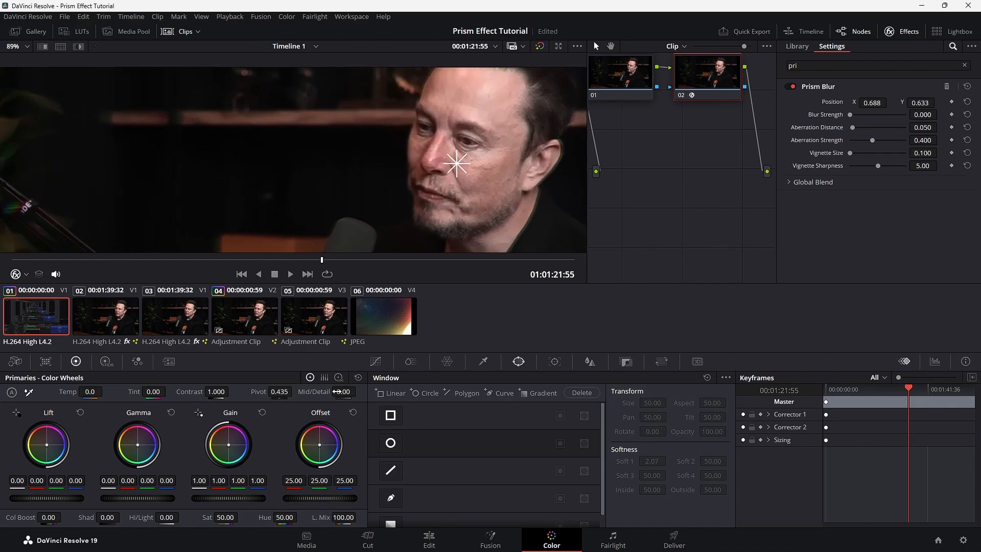
{"action": "left_click_drag", "start_coordinate": [338, 392], "coordinate": [378, 391]}
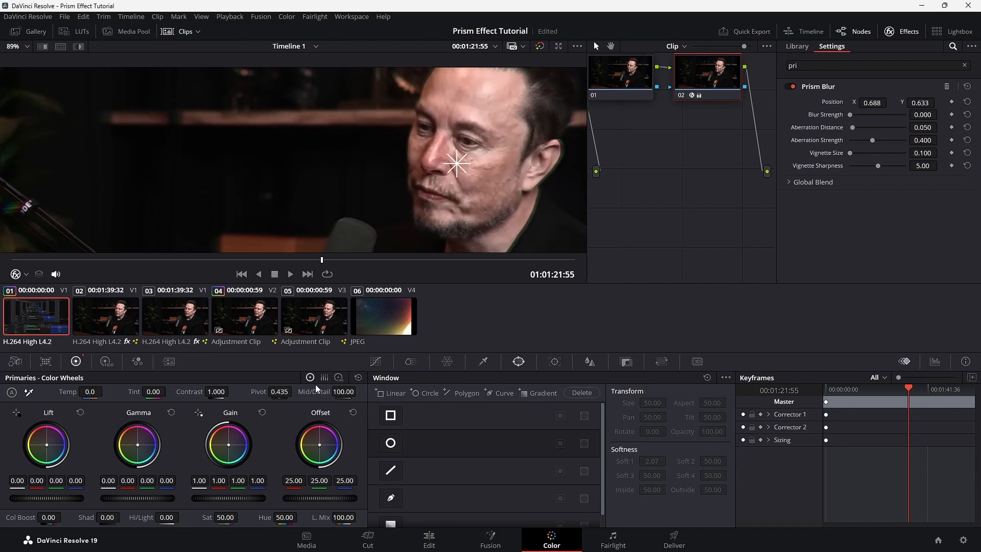
Set the Prism Blur's Aberration Distance to about 0.048 and its Aberration Strength to about 0.991.
{"action": "scroll", "coordinate": [433, 179], "scroll_direction": "down", "scroll_amount": 3}
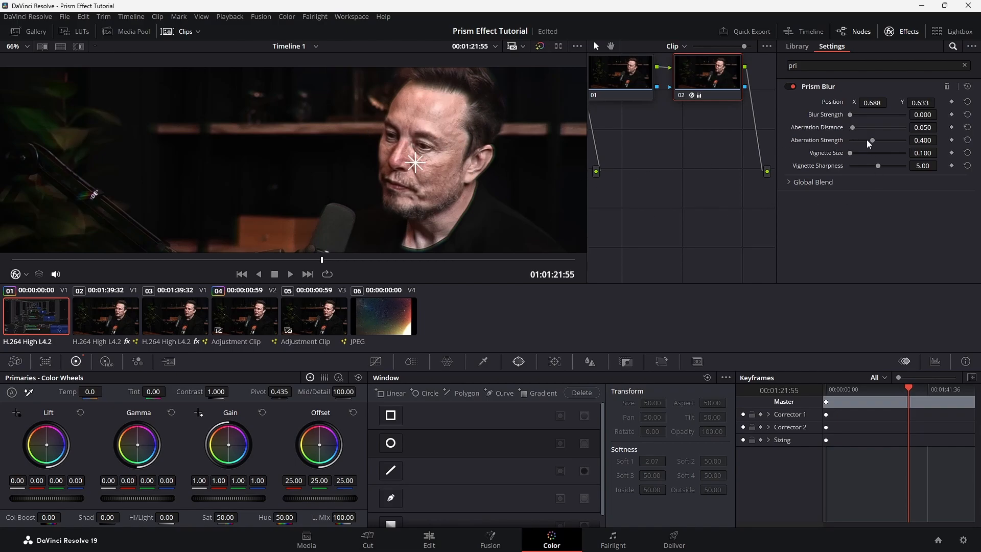
{"action": "left_click_drag", "start_coordinate": [851, 128], "coordinate": [905, 143]}
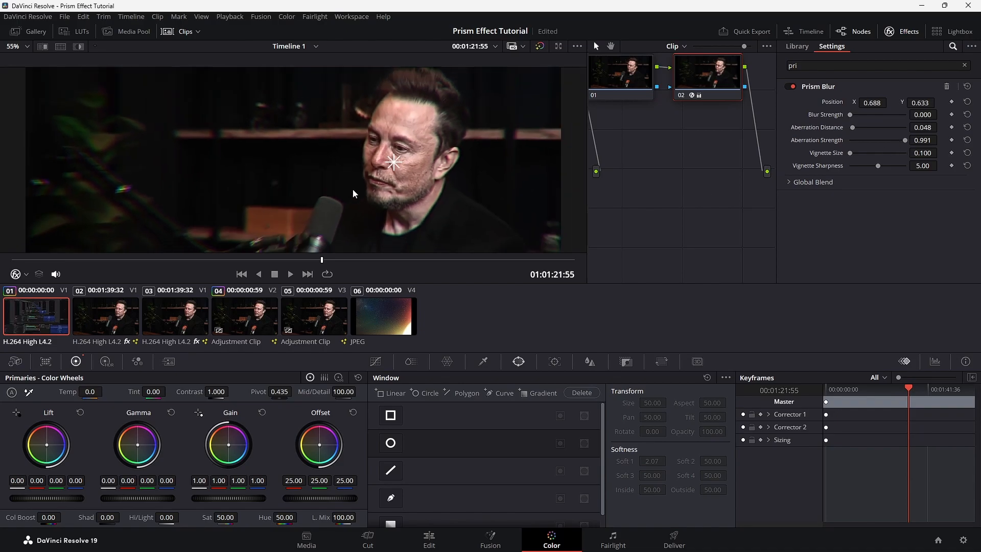
{"action": "scroll", "coordinate": [356, 192], "scroll_direction": "down", "scroll_amount": 2}
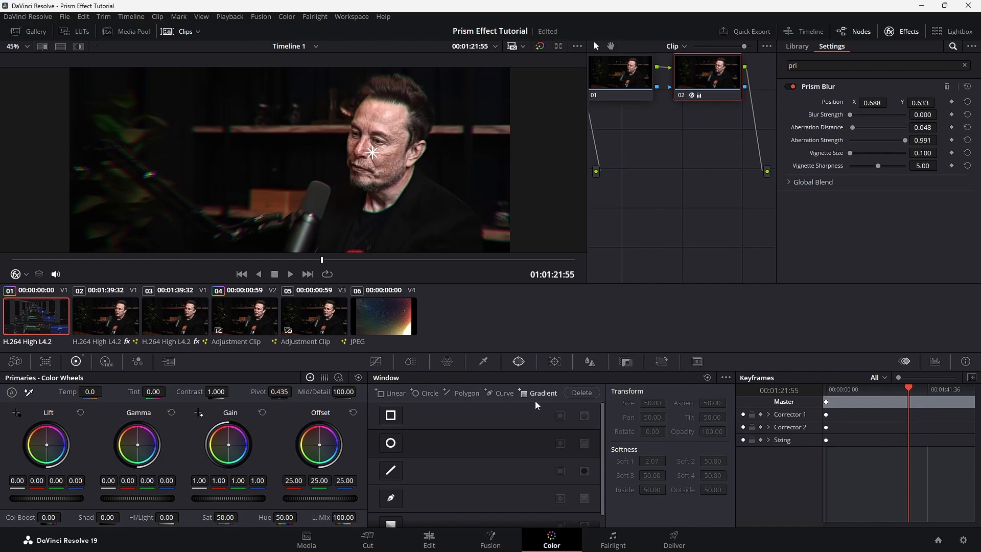
Return to the Edit page, search the effects for "adju" and place an Adjustment Clip on V2 above the podcast clip.
{"action": "left_click", "coordinate": [444, 540]}
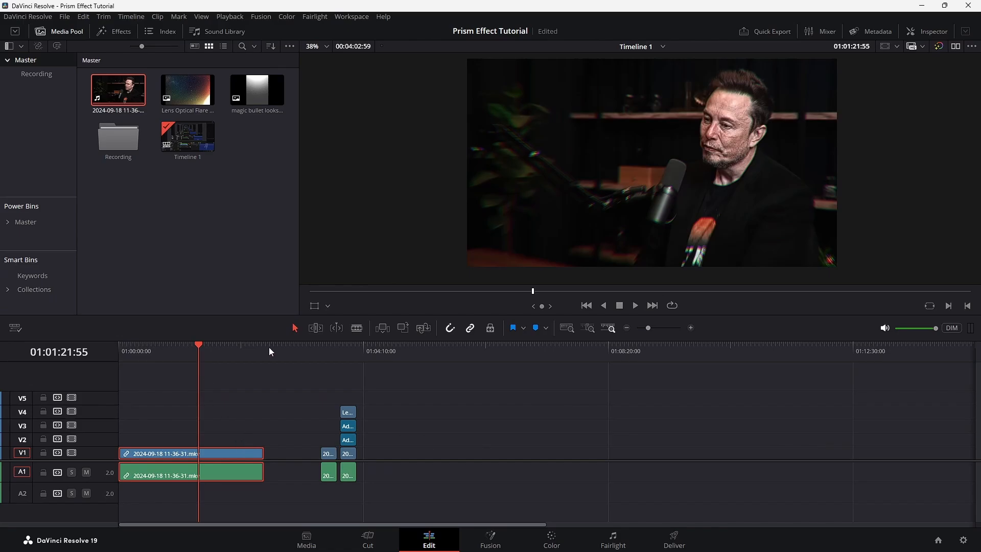
{"action": "left_click", "coordinate": [115, 31]}
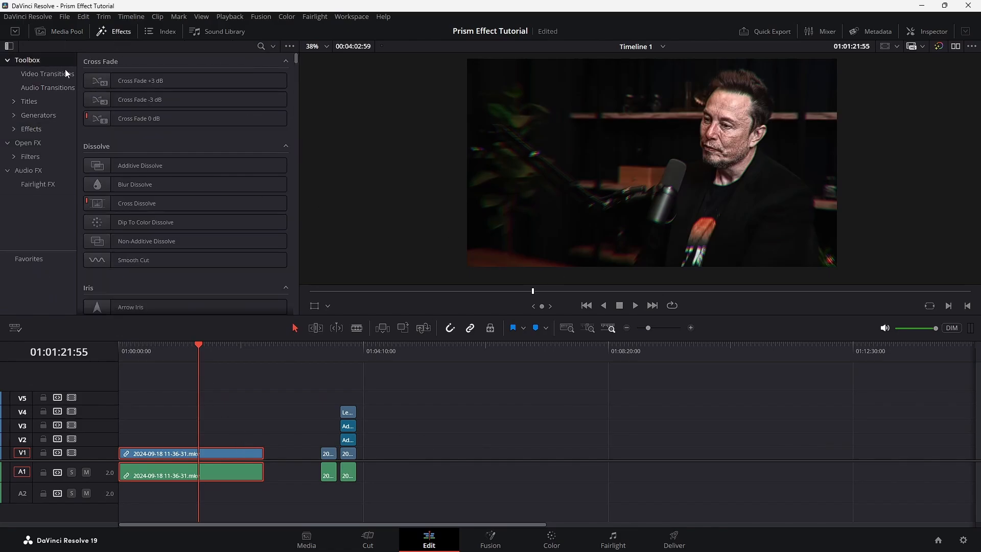
{"action": "left_click", "coordinate": [262, 47]}
{"action": "type", "text": "adju"}
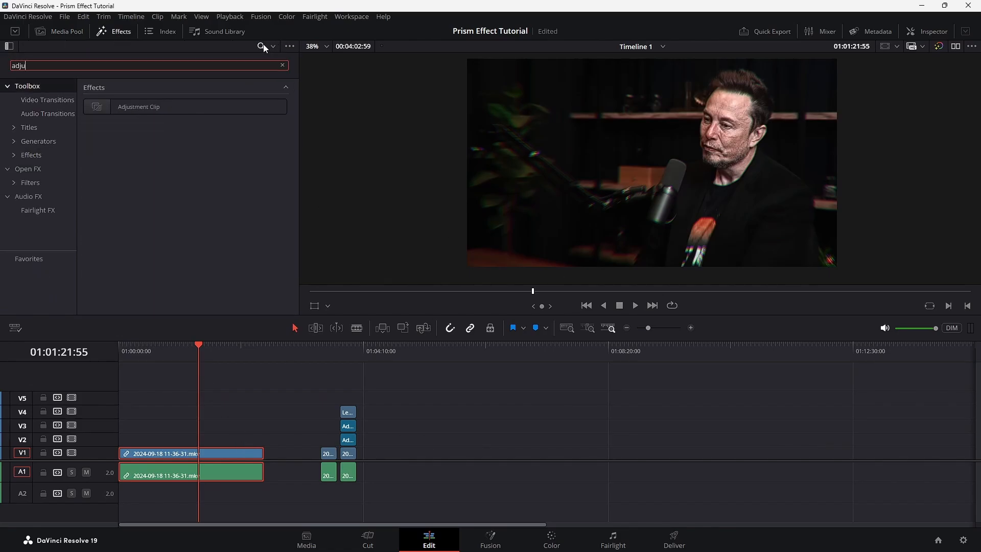
{"action": "left_click_drag", "start_coordinate": [247, 103], "coordinate": [151, 143]}
Move the adjustment clip to the start of V2 and extend it over the full length of the podcast clip below.
{"action": "left_click_drag", "start_coordinate": [140, 352], "coordinate": [131, 352]}
{"action": "scroll", "coordinate": [185, 439], "scroll_direction": "up", "scroll_amount": 5}
{"action": "scroll", "coordinate": [317, 413], "scroll_direction": "up", "scroll_amount": 6}
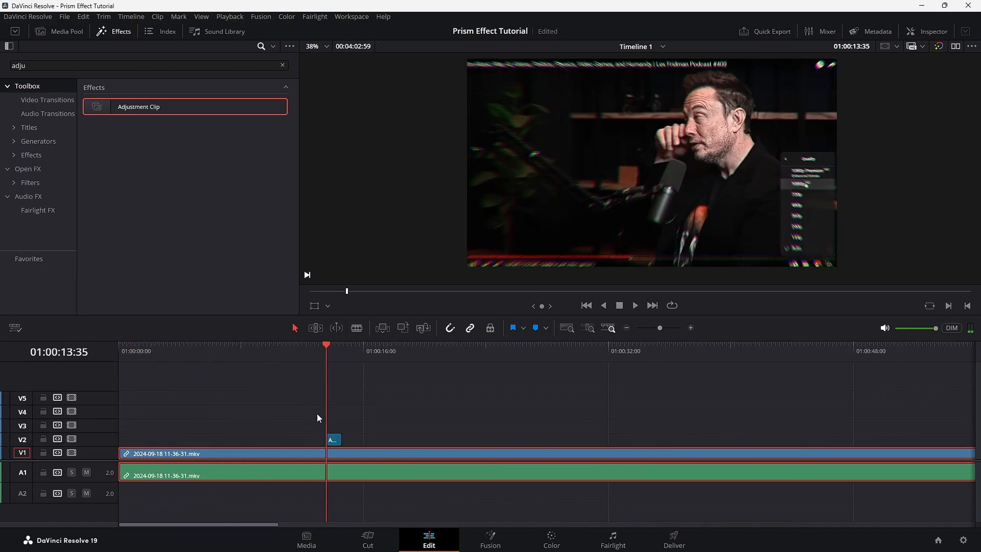
{"action": "left_click", "coordinate": [530, 439]}
{"action": "left_click_drag", "start_coordinate": [549, 438], "coordinate": [878, 438]}
{"action": "left_click_drag", "start_coordinate": [515, 439], "coordinate": [267, 431]}
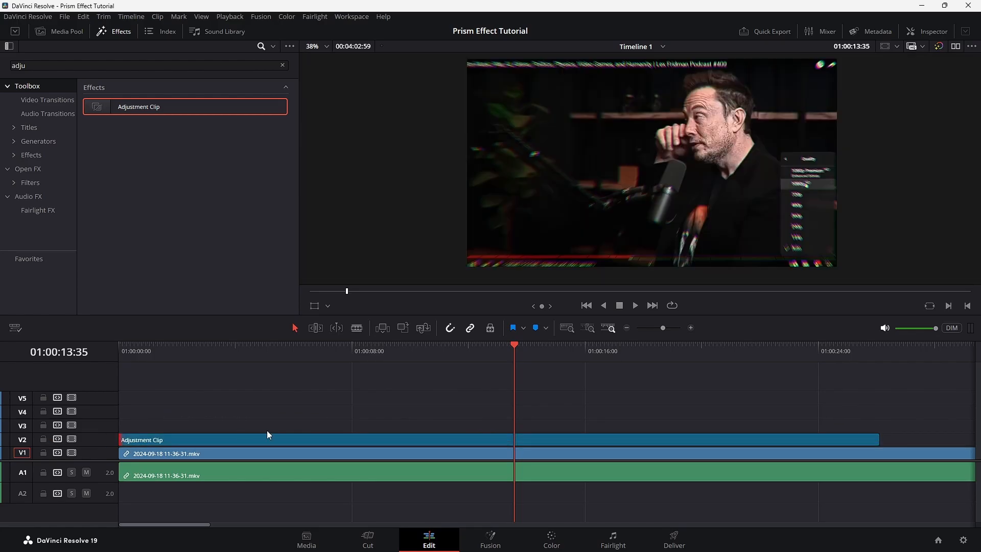
{"action": "scroll", "coordinate": [341, 415], "scroll_direction": "down", "scroll_amount": 6}
{"action": "left_click_drag", "start_coordinate": [196, 442], "coordinate": [499, 423]}
{"action": "left_click", "coordinate": [313, 346]}
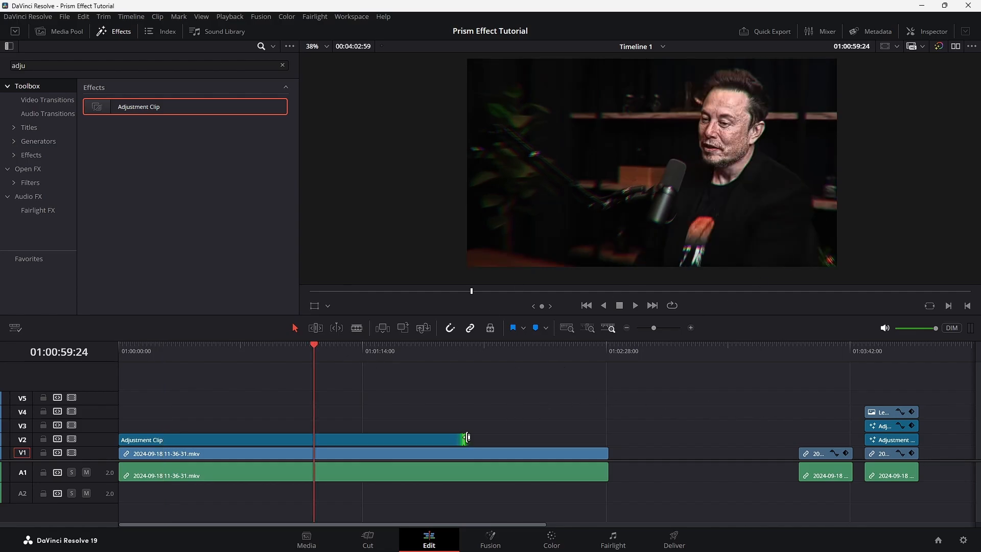
{"action": "left_click", "coordinate": [442, 440]}
{"action": "left_click_drag", "start_coordinate": [459, 439], "coordinate": [607, 439]}
Open the adjustment clip in Fusion and shift the MediaOut1 and MediaIn1 nodes into the middle of the node area.
{"action": "right_click", "coordinate": [519, 441]}
{"action": "left_click", "coordinate": [600, 386]}
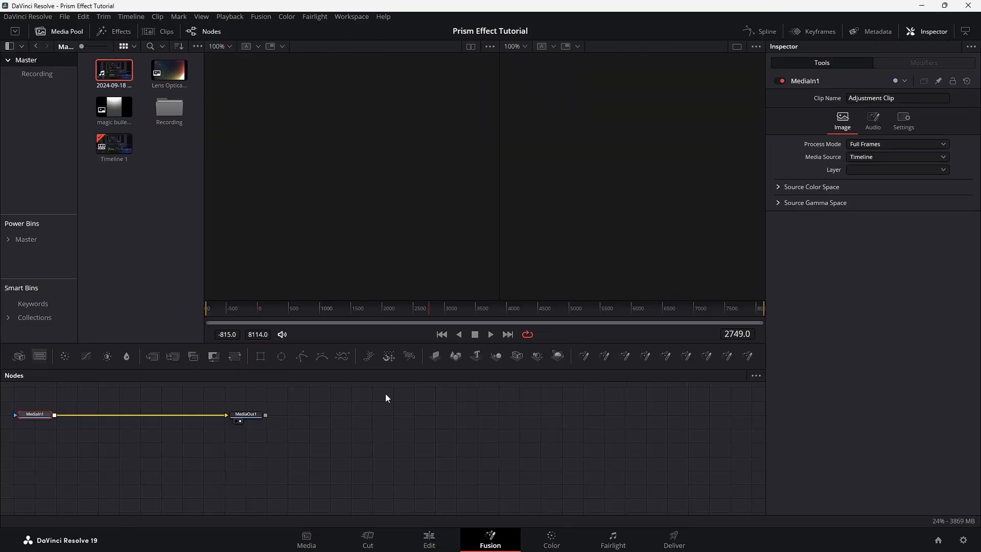
{"action": "left_click_drag", "start_coordinate": [251, 418], "coordinate": [567, 445]}
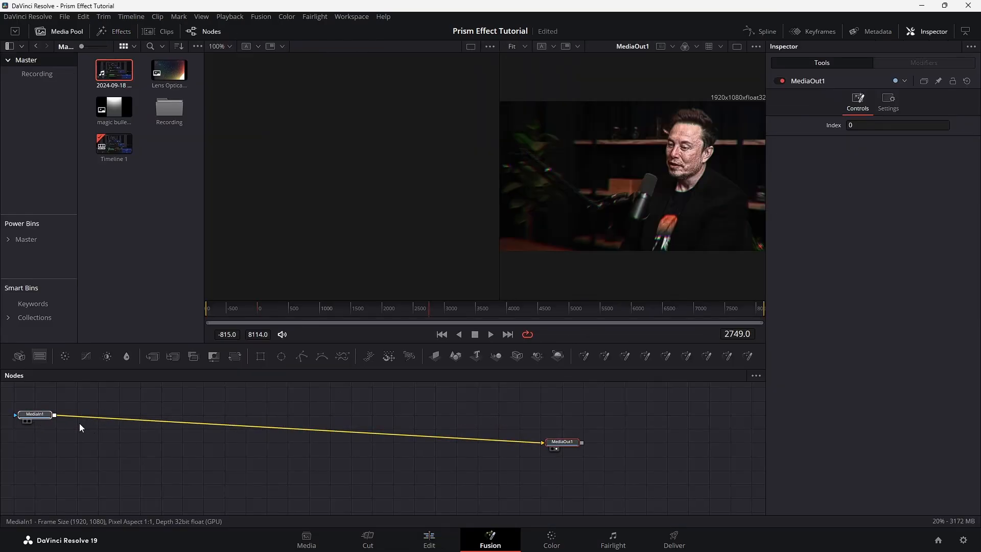
{"action": "left_click_drag", "start_coordinate": [42, 426], "coordinate": [359, 453]}
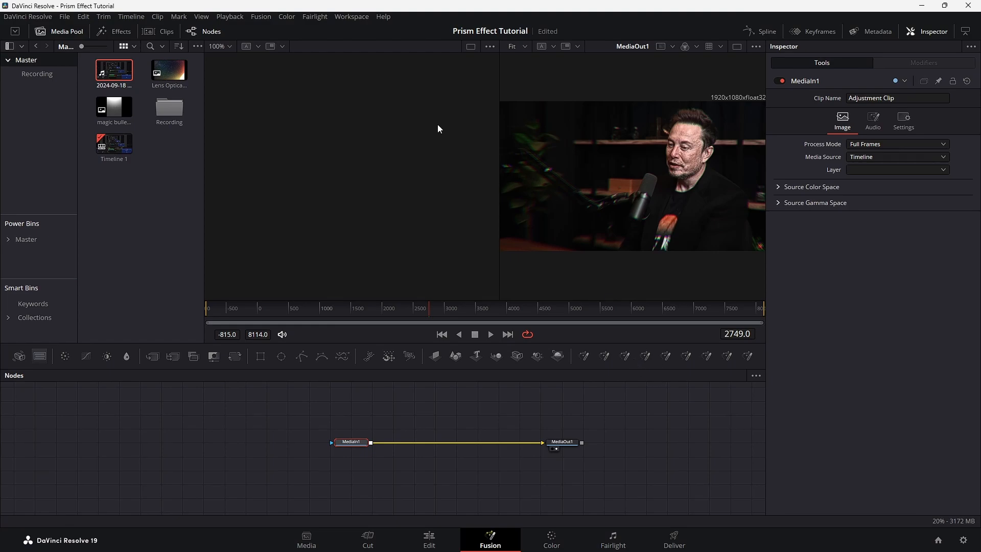
Open the Reactor package manager from the scripts, search its packages for "chroma" and close it again.
{"action": "left_click", "coordinate": [338, 18]}
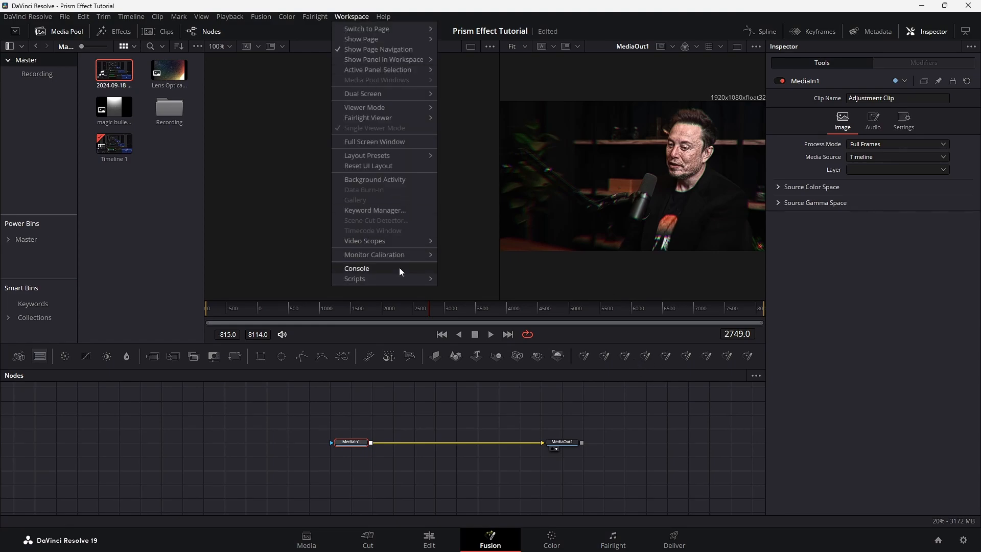
{"action": "mouse_move", "coordinate": [399, 276]}
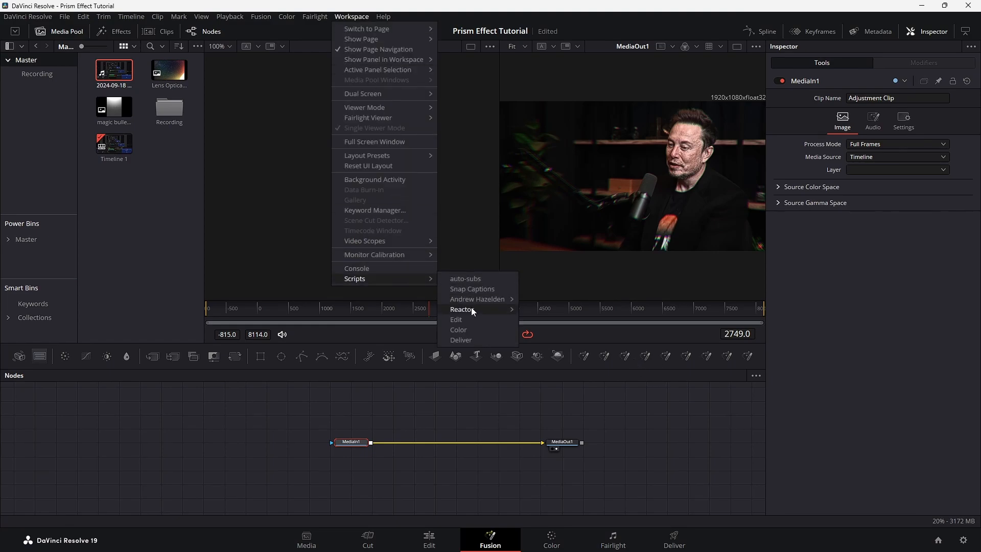
{"action": "mouse_move", "coordinate": [511, 310]}
{"action": "left_click", "coordinate": [564, 339]}
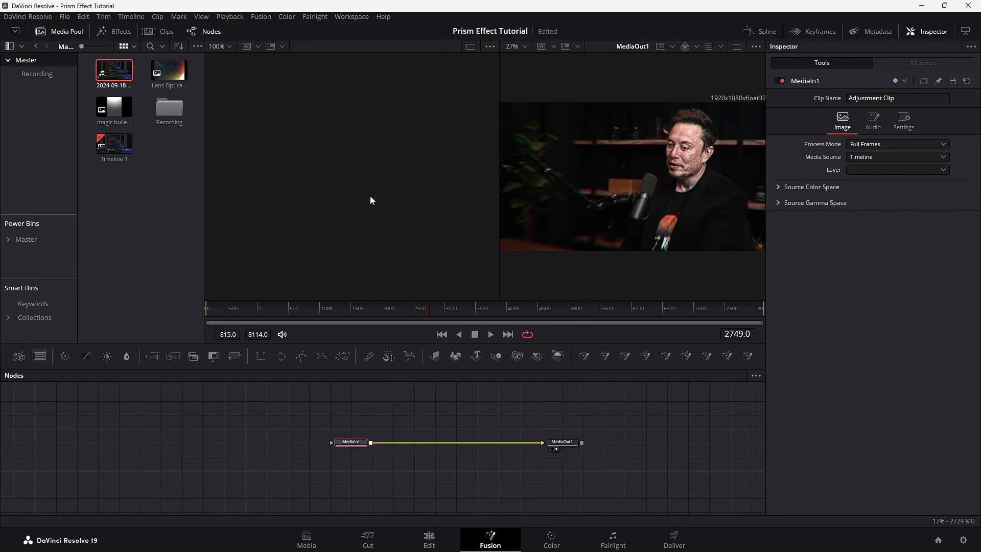
{"action": "left_click", "coordinate": [238, 61]}
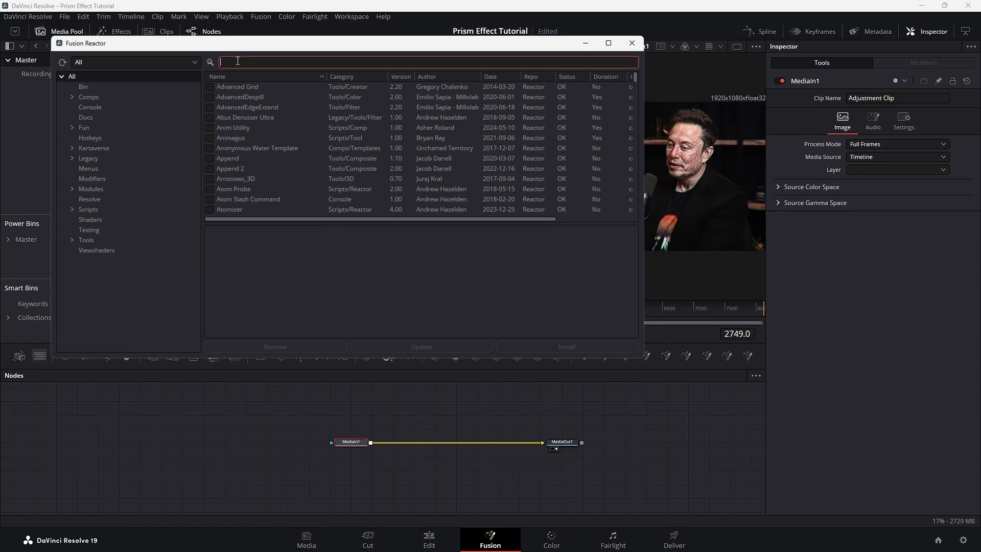
{"action": "type", "text": "chroma"}
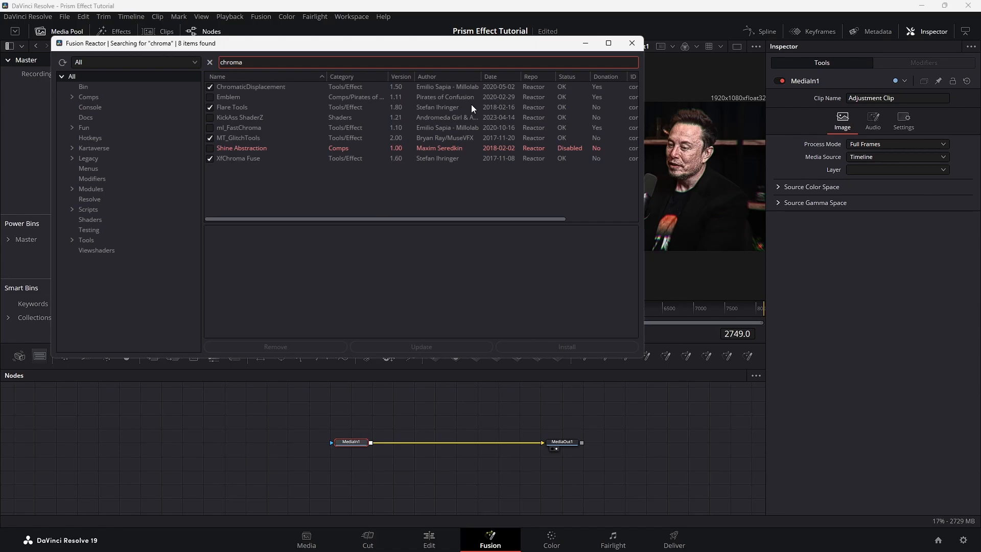
{"action": "left_click", "coordinate": [632, 43]}
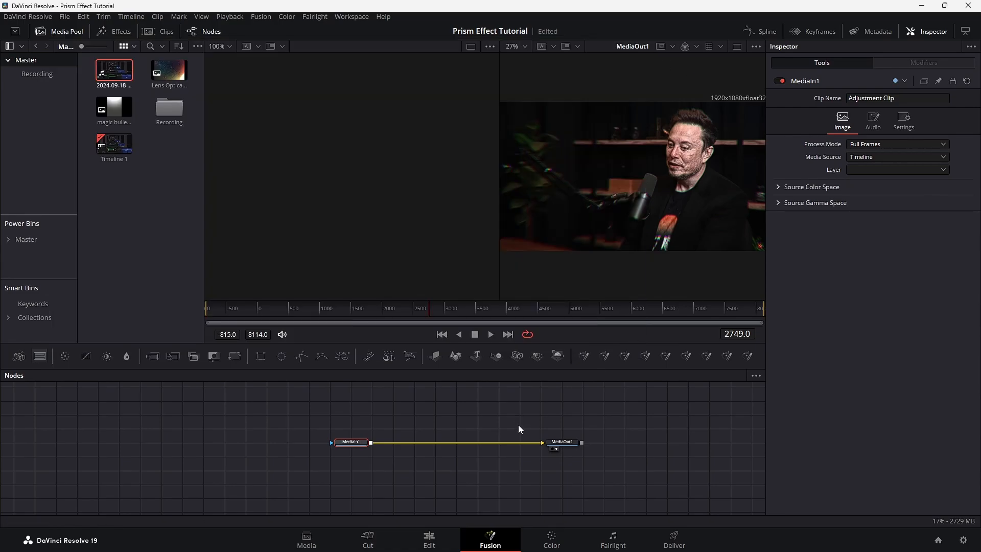
Respace the MediaIn1 and MediaOut1 nodes and switch to a single enlarged viewer.
{"action": "left_click_drag", "start_coordinate": [340, 442], "coordinate": [276, 442]}
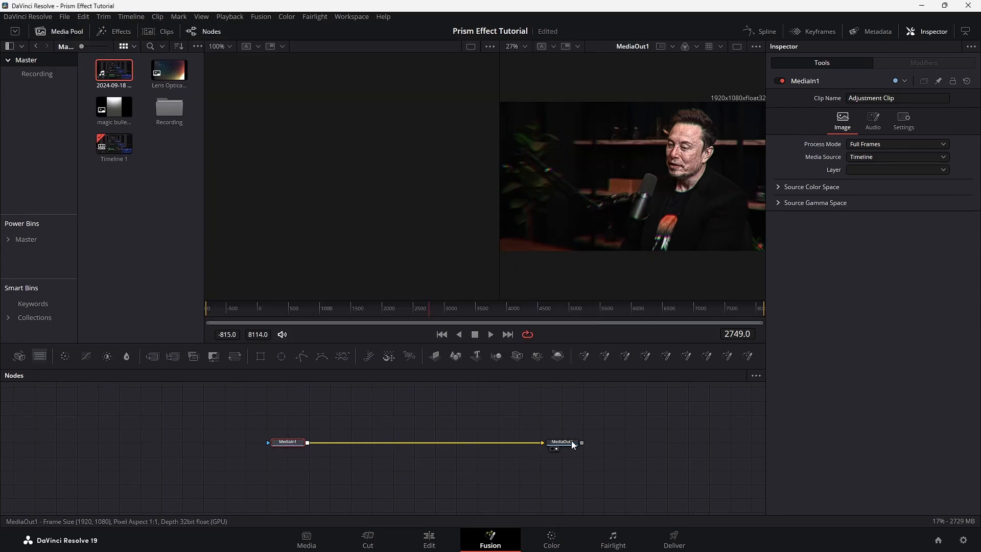
{"action": "left_click", "coordinate": [514, 445]}
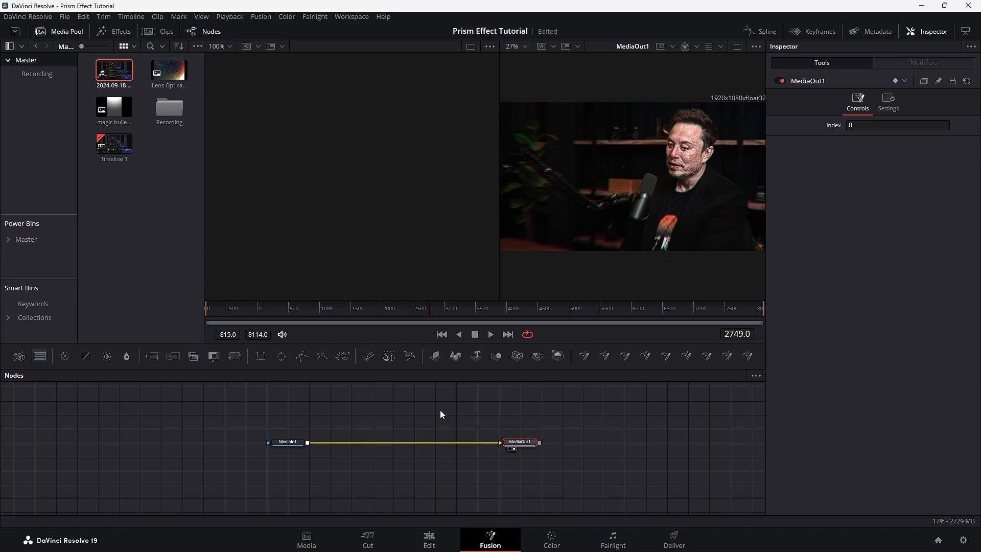
{"action": "left_click", "coordinate": [737, 46]}
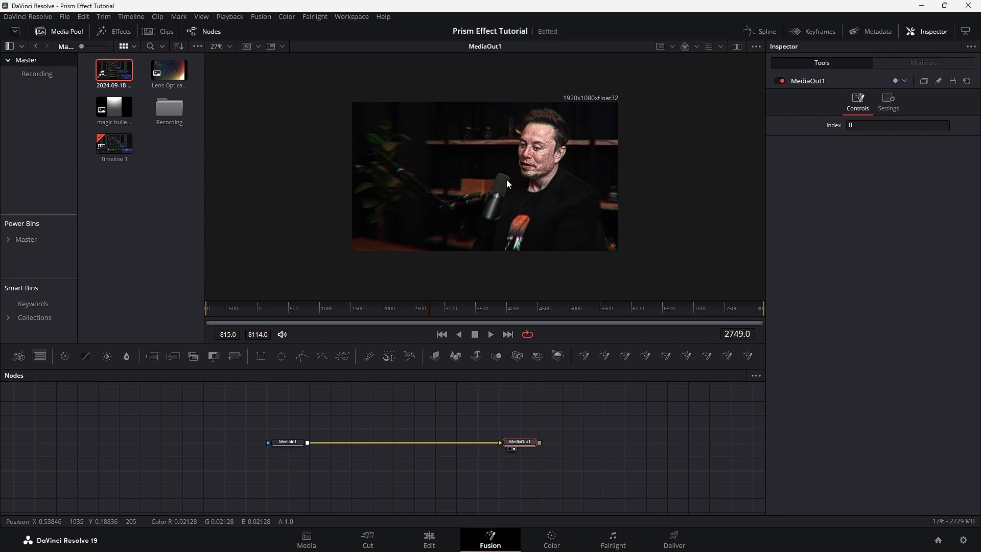
{"action": "scroll", "coordinate": [524, 173], "scroll_direction": "up", "scroll_amount": 2}
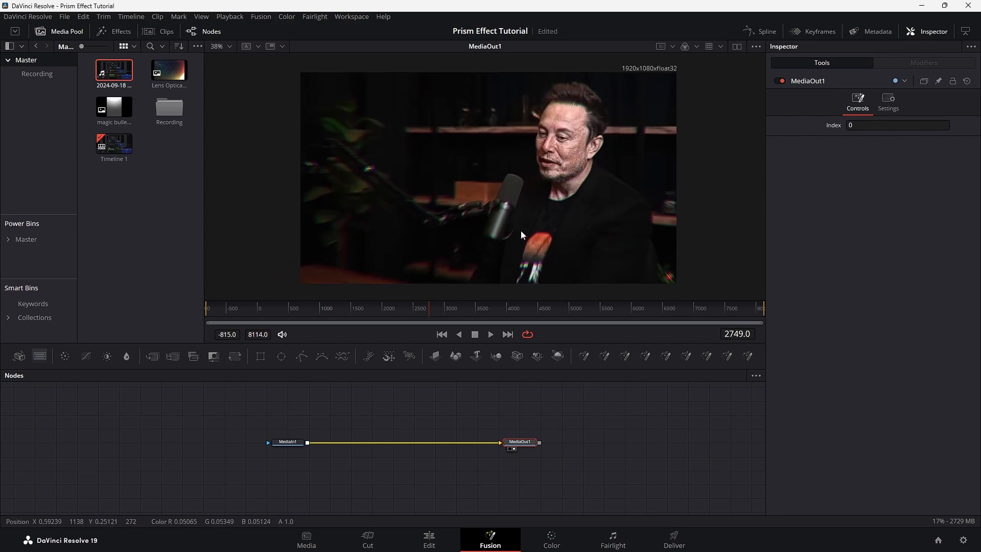
Insert an XfChroma Fuse node directly after MediaIn1.
{"action": "left_click", "coordinate": [289, 442]}
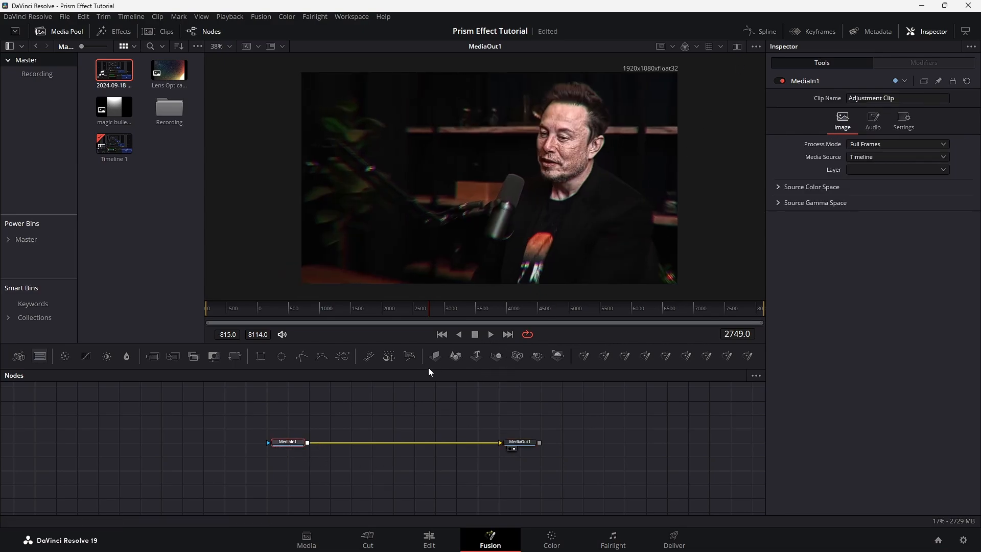
{"action": "key", "text": "shift+space"}
{"action": "type", "text": "chroma"}
{"action": "key", "text": "Down"}
{"action": "key", "text": "Down"}
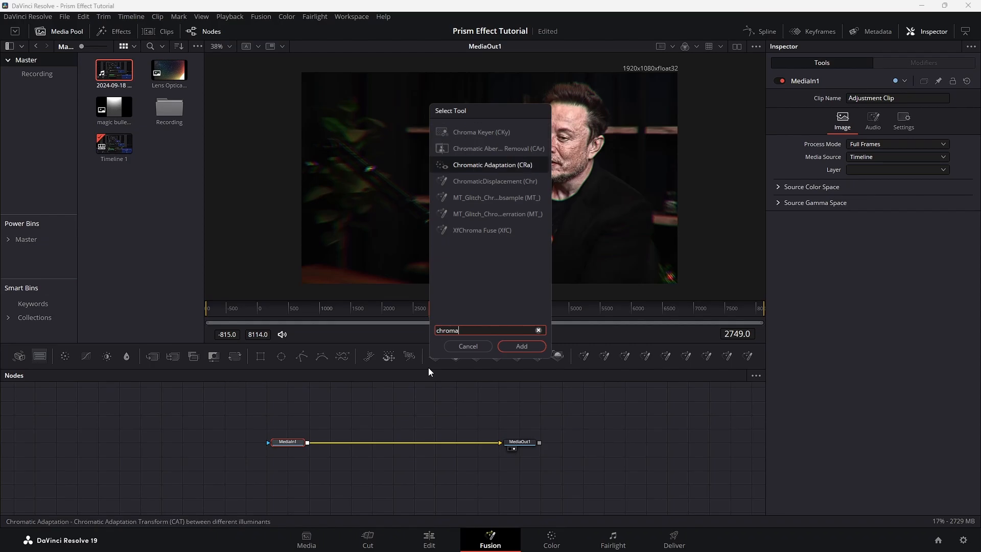
{"action": "key", "text": "Down"}
{"action": "key", "text": "Down"}
{"action": "key", "text": "Down"}
{"action": "key", "text": "Down"}
{"action": "key", "text": "Return"}
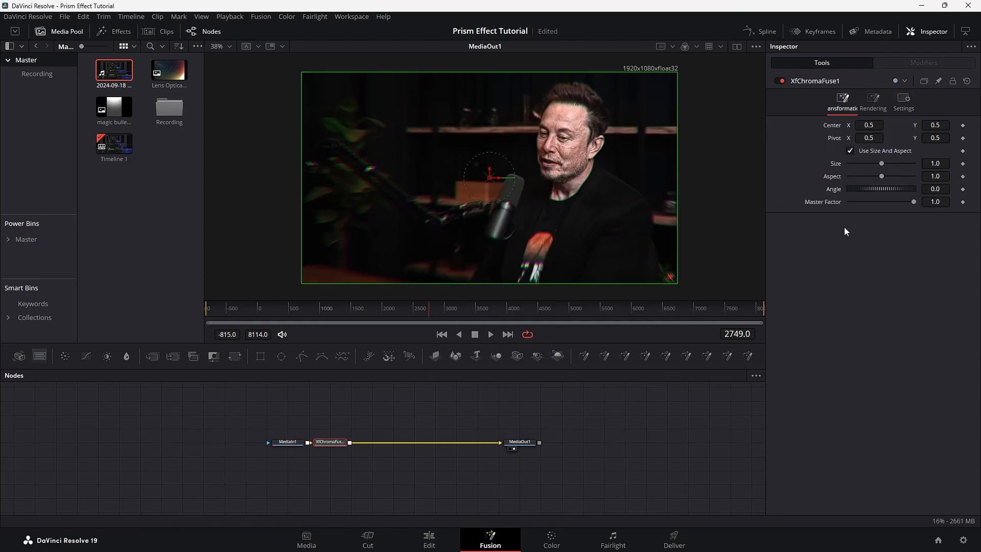
Switch the XfChroma node's rendering to Screen accumulation and make the first gradient stop white, with green and blue at 1.0.
{"action": "left_click", "coordinate": [876, 106]}
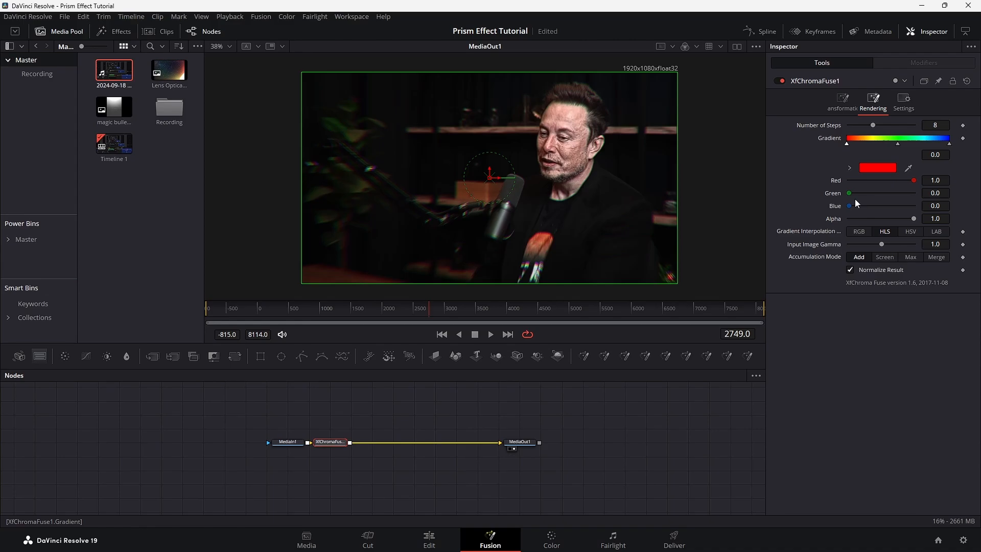
{"action": "left_click", "coordinate": [883, 257]}
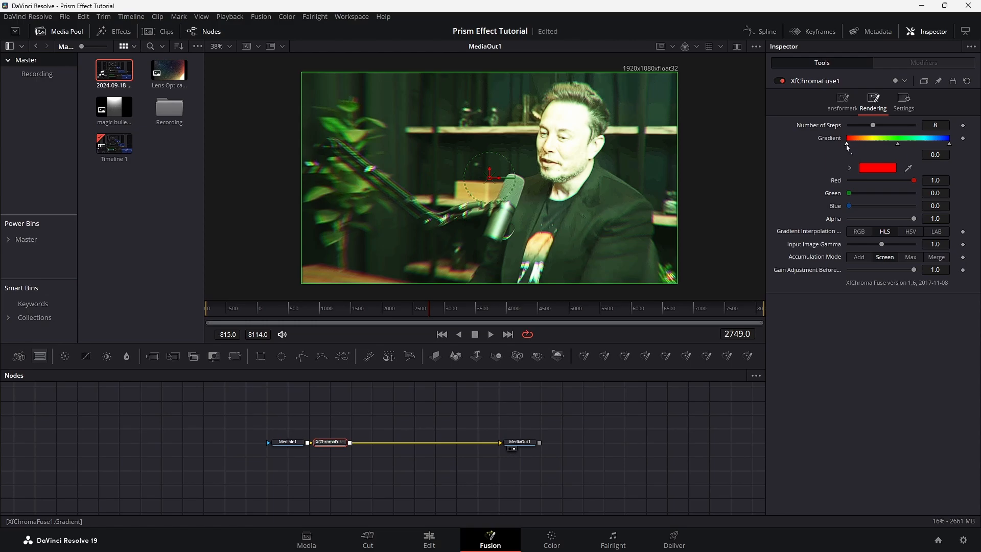
{"action": "left_click_drag", "start_coordinate": [850, 194], "coordinate": [914, 194]}
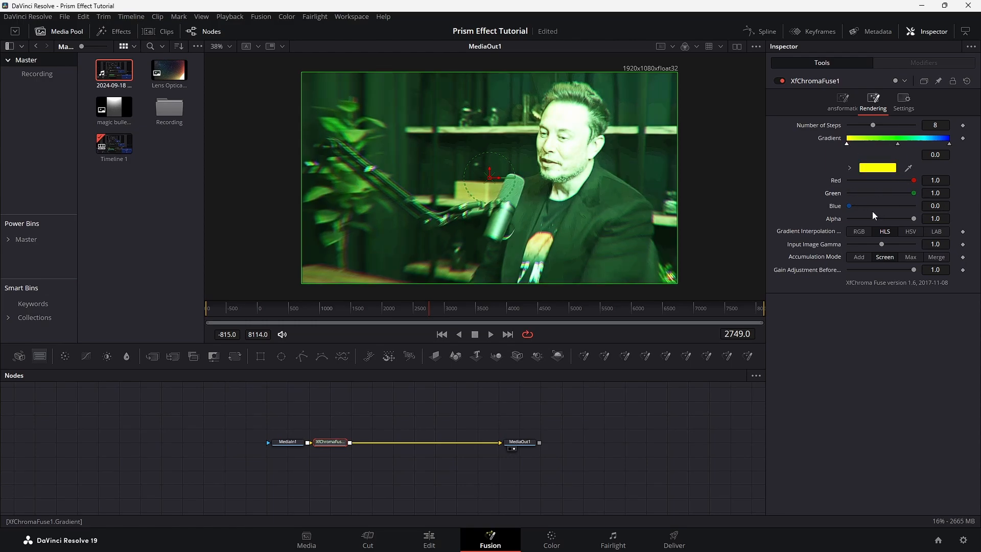
{"action": "double_click", "coordinate": [847, 205]}
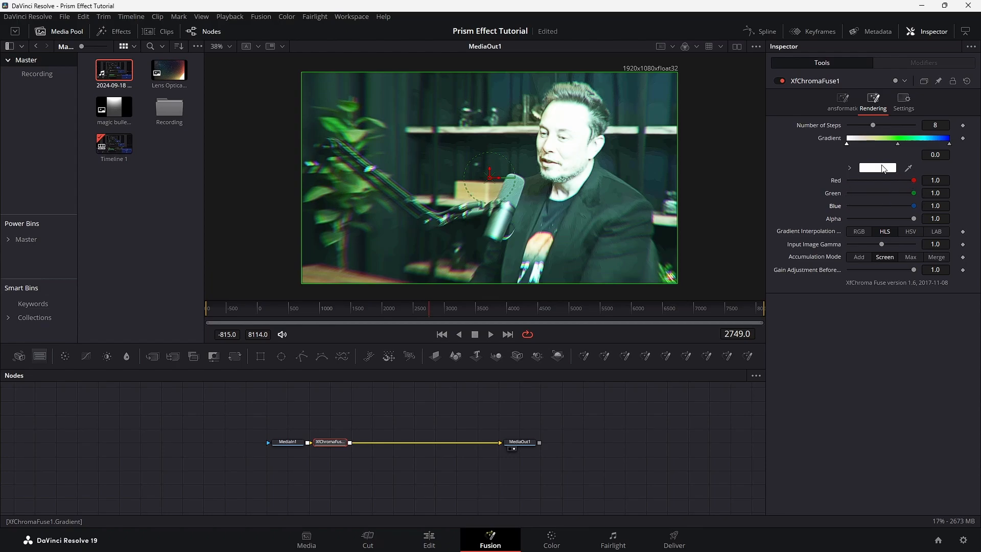
Turn the middle and end stops of the XfChroma gradient white, with red, green and blue all at 1.0.
{"action": "left_click", "coordinate": [949, 144]}
{"action": "left_click", "coordinate": [898, 144]}
{"action": "left_click_drag", "start_coordinate": [850, 180], "coordinate": [915, 180]}
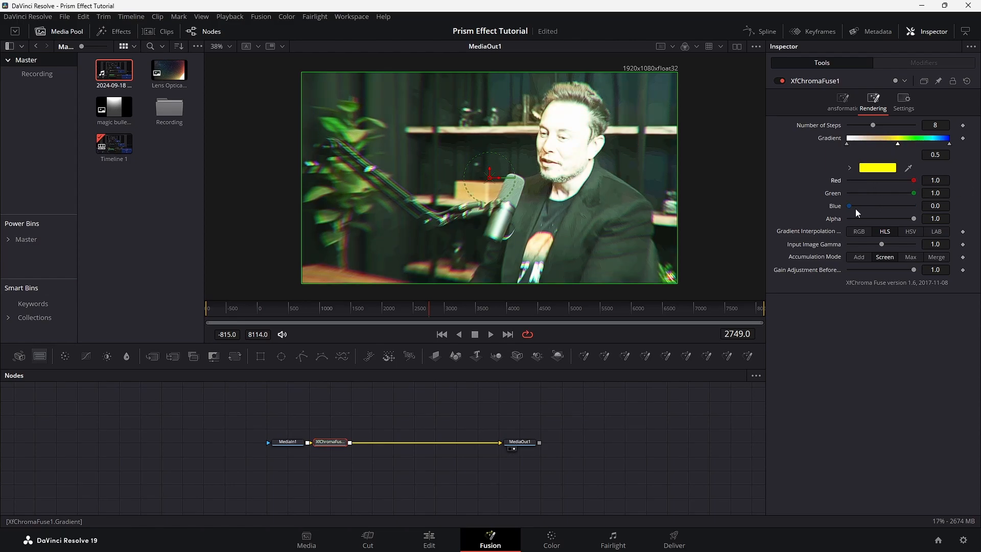
{"action": "left_click_drag", "start_coordinate": [849, 206], "coordinate": [914, 206]}
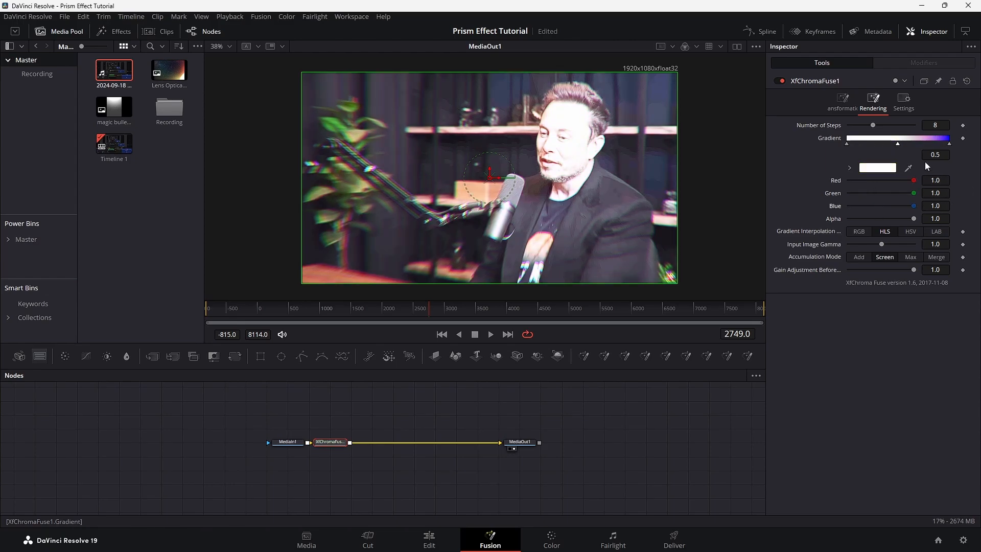
{"action": "left_click", "coordinate": [949, 145]}
{"action": "left_click_drag", "start_coordinate": [848, 180], "coordinate": [914, 180]}
{"action": "left_click_drag", "start_coordinate": [854, 194], "coordinate": [916, 194]}
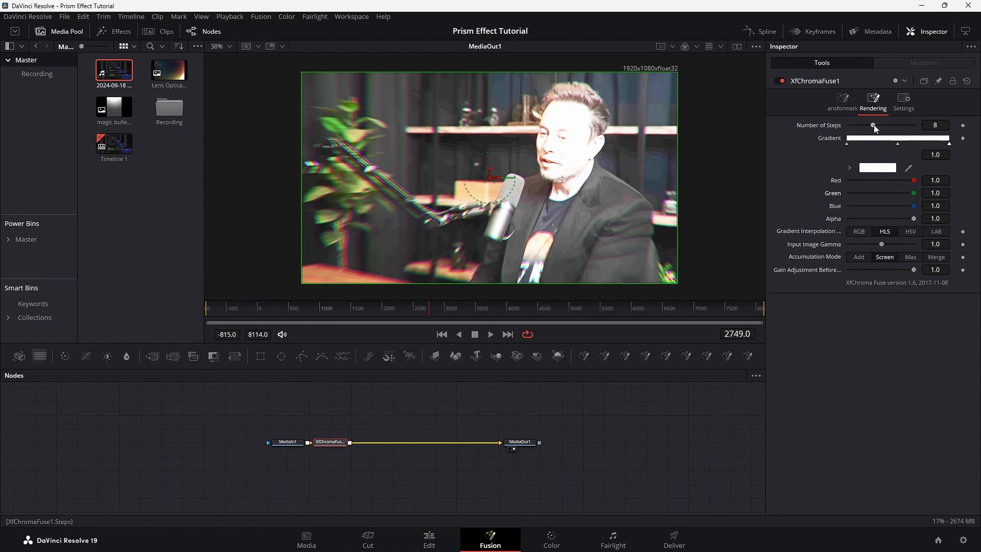
Set the XfChroma rendering to 13 steps, input image gamma 2.5 and gain adjustment 0.353.
{"action": "left_click_drag", "start_coordinate": [874, 126], "coordinate": [889, 126]}
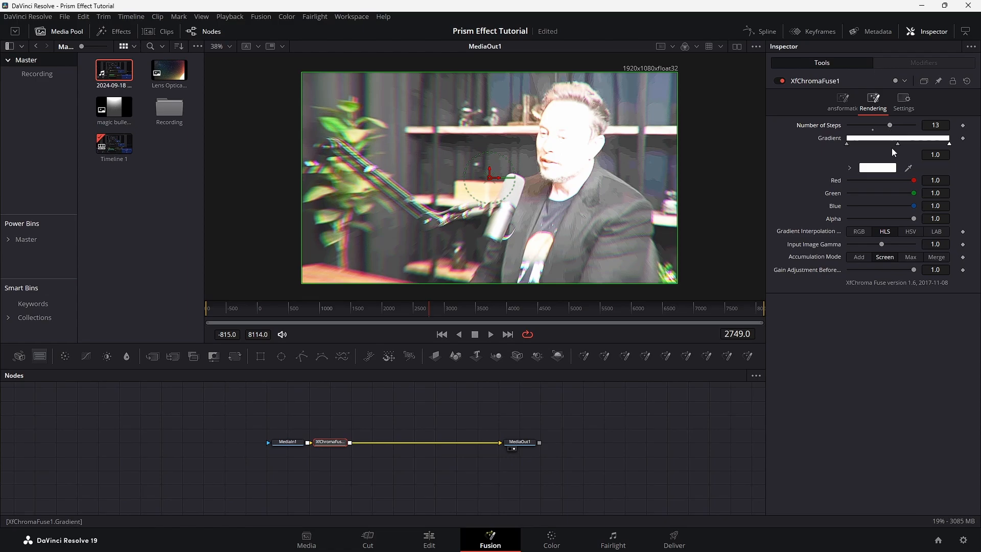
{"action": "mouse_move", "coordinate": [935, 245]}
{"action": "left_mouse_down"}
{"action": "mouse_move", "coordinate": [897, 244]}
{"action": "mouse_move", "coordinate": [970, 245]}
{"action": "mouse_move", "coordinate": [945, 245]}
{"action": "left_mouse_up"}
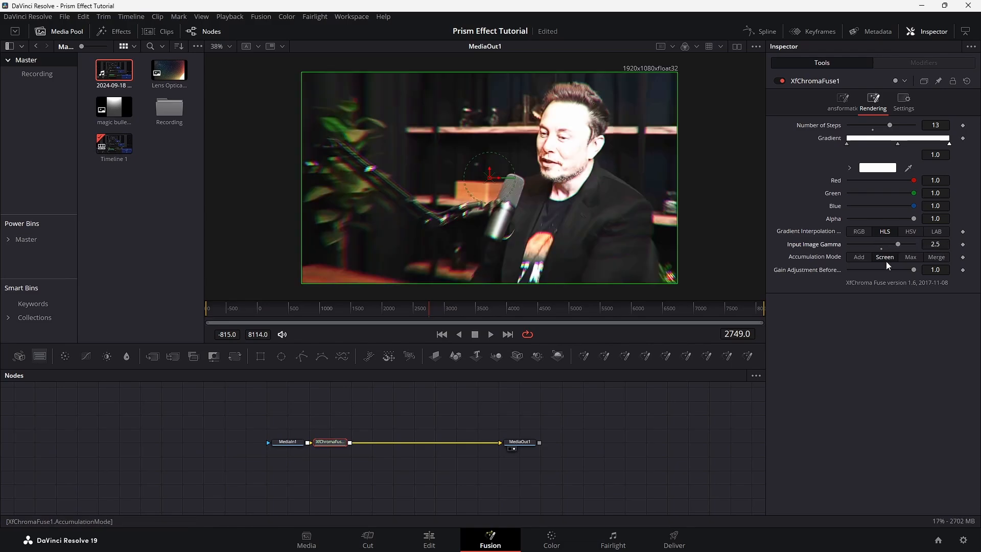
{"action": "left_click_drag", "start_coordinate": [913, 270], "coordinate": [871, 269]}
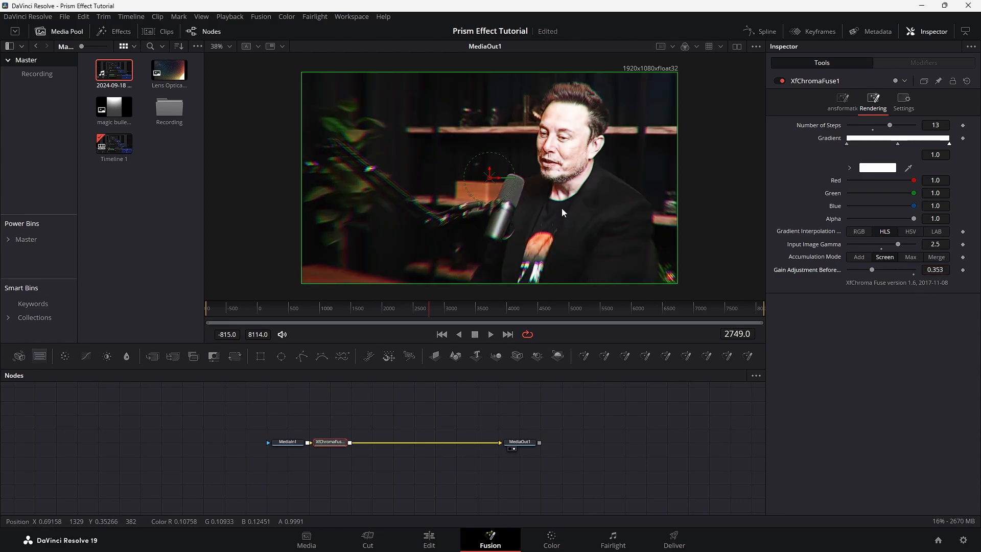
In the XfChroma transformation, lower the master factor to 0.0 and set the size to 1.059, checking the image up close.
{"action": "scroll", "coordinate": [587, 163], "scroll_direction": "up", "scroll_amount": 2}
{"action": "scroll", "coordinate": [578, 173], "scroll_direction": "down", "scroll_amount": 3}
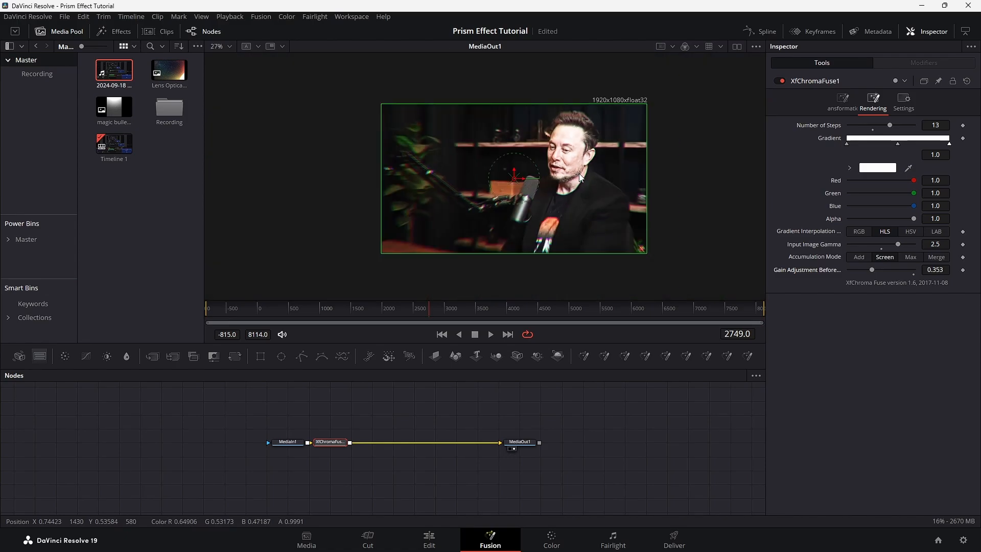
{"action": "scroll", "coordinate": [580, 177], "scroll_direction": "up", "scroll_amount": 1}
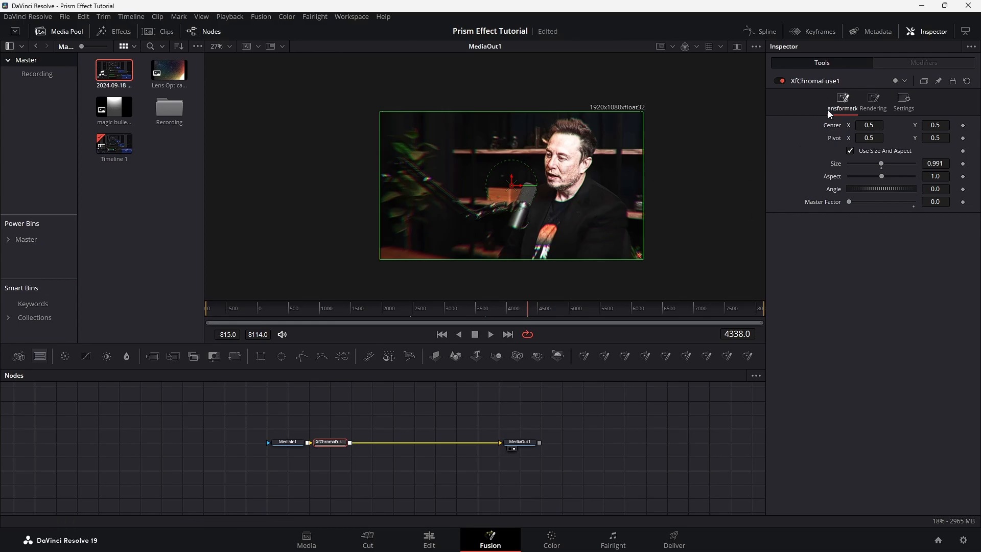
{"action": "left_click_drag", "start_coordinate": [937, 165], "coordinate": [972, 164]}
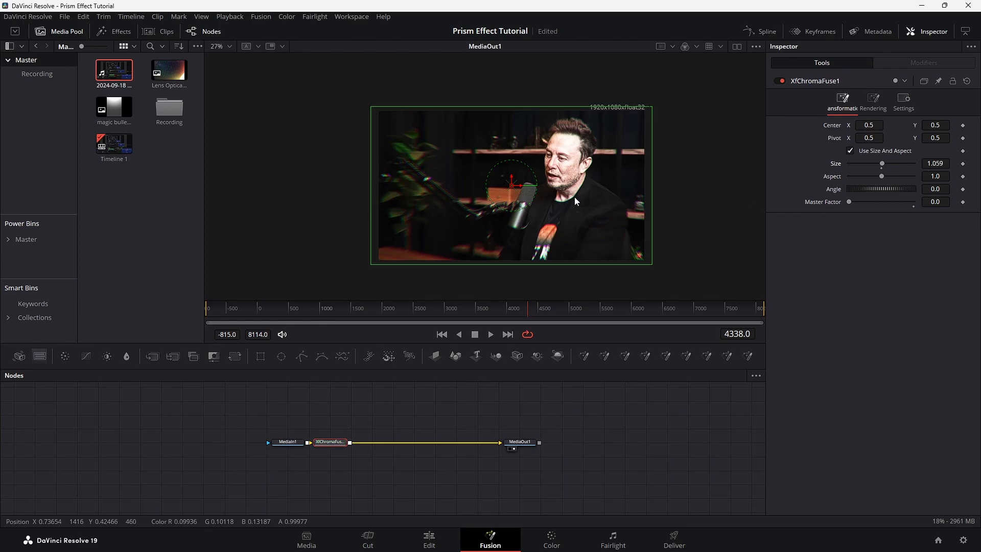
{"action": "scroll", "coordinate": [574, 197], "scroll_direction": "up", "scroll_amount": 3}
{"action": "scroll", "coordinate": [574, 197], "scroll_direction": "down", "scroll_amount": 2}
{"action": "scroll", "coordinate": [566, 211], "scroll_direction": "up", "scroll_amount": 1}
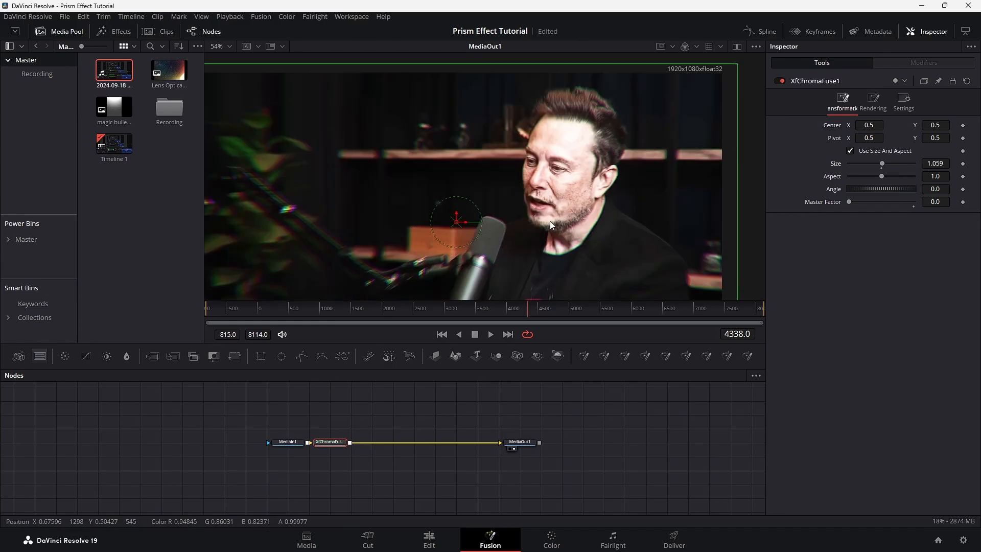
{"action": "left_click_drag", "start_coordinate": [547, 221], "coordinate": [586, 161]}
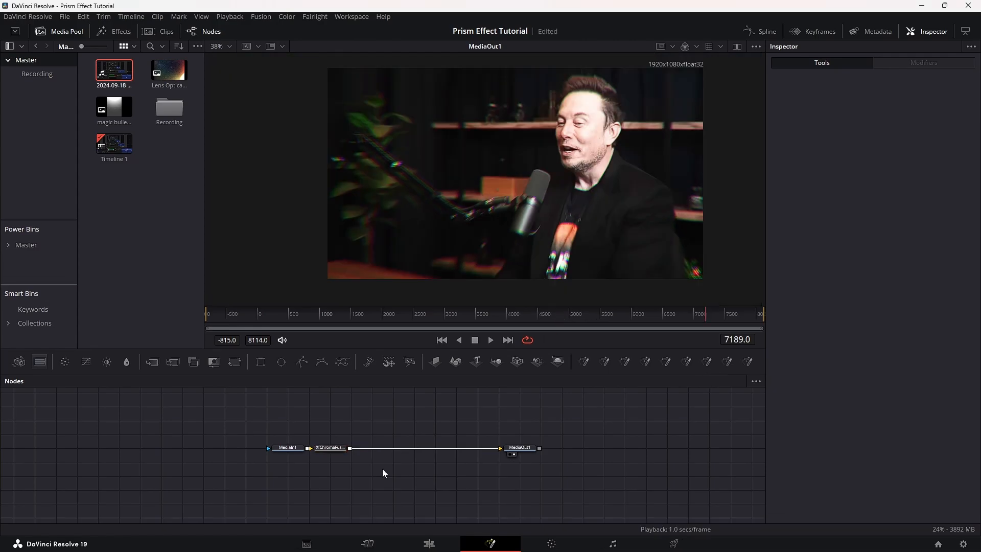
Add a Sharpen node followed by an Unsharp Mask node after the XfChroma node.
{"action": "left_click", "coordinate": [339, 447]}
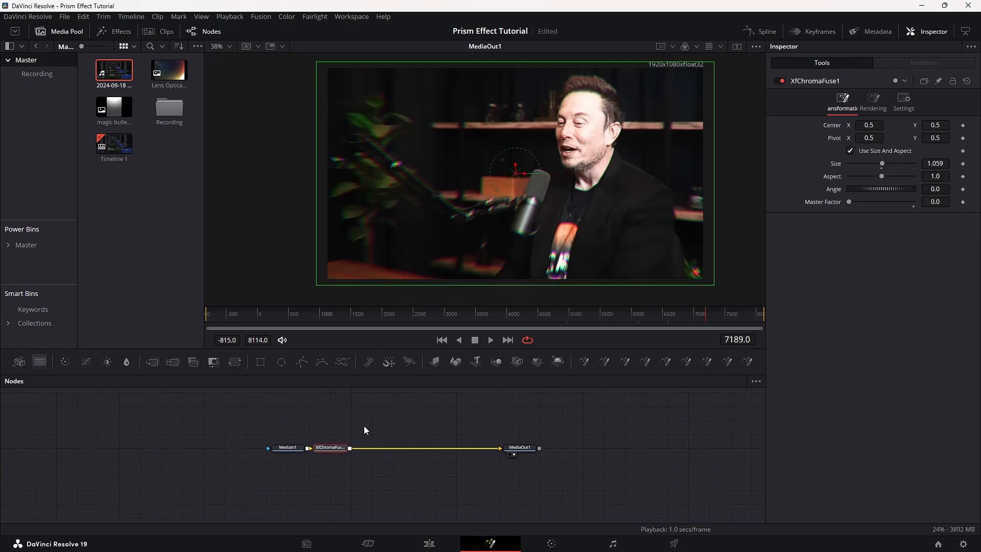
{"action": "key", "text": "shift+space"}
{"action": "type", "text": "sharpen"}
{"action": "key", "text": "Return"}
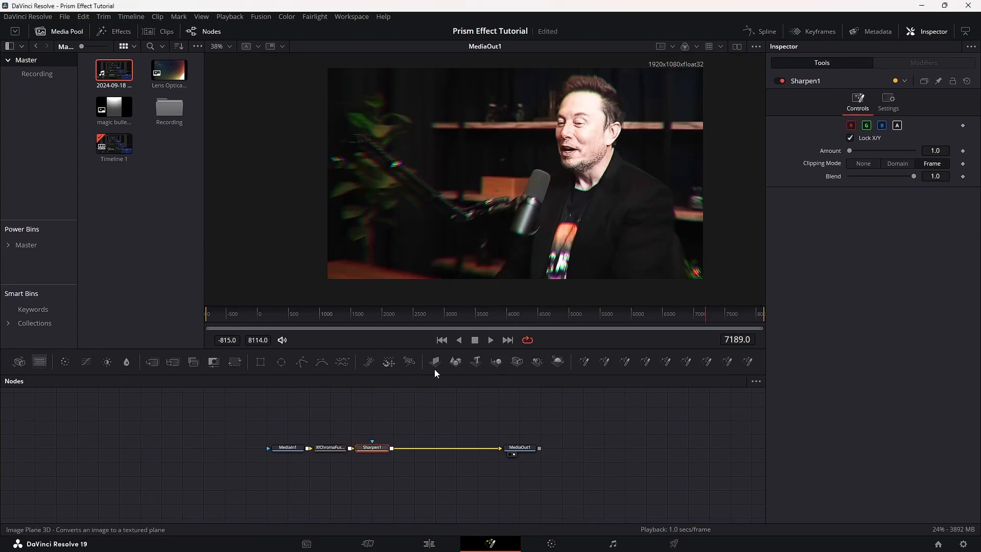
{"action": "key", "text": "shift+space"}
{"action": "type", "text": "unsha"}
{"action": "key", "text": "Return"}
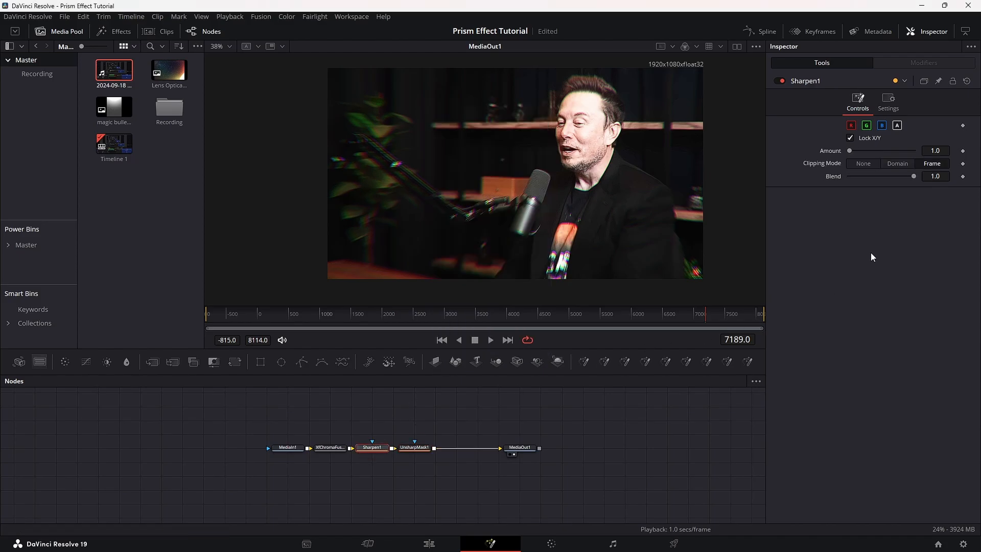
Set the Sharpen node's amount to 1.5.
{"action": "left_click", "coordinate": [936, 150]}
{"action": "type", "text": "1.5"}
{"action": "key", "text": "Return"}
Set the Unsharp Mask node's size to 1.5.
{"action": "left_click", "coordinate": [422, 447]}
{"action": "left_click", "coordinate": [939, 150]}
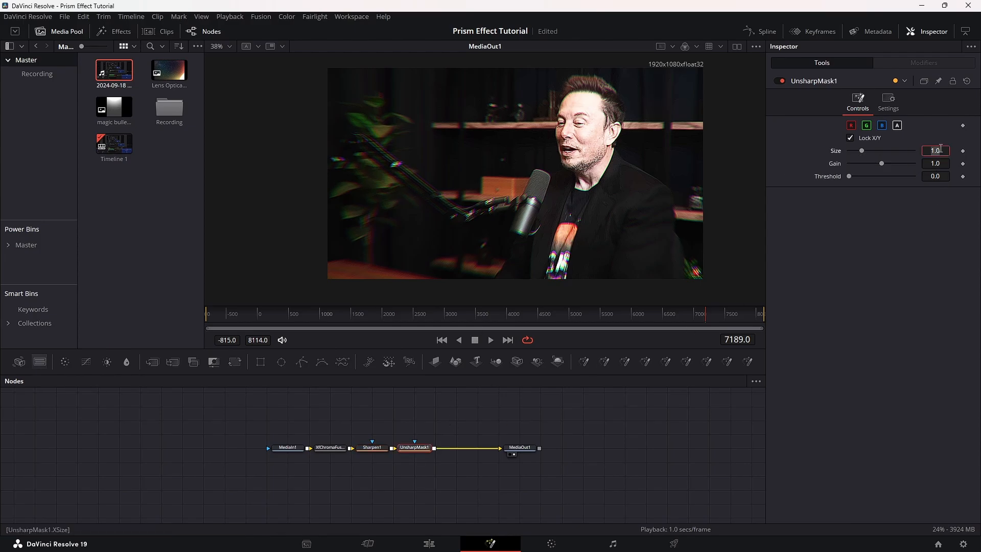
{"action": "type", "text": "1."}
{"action": "key", "text": "Return"}
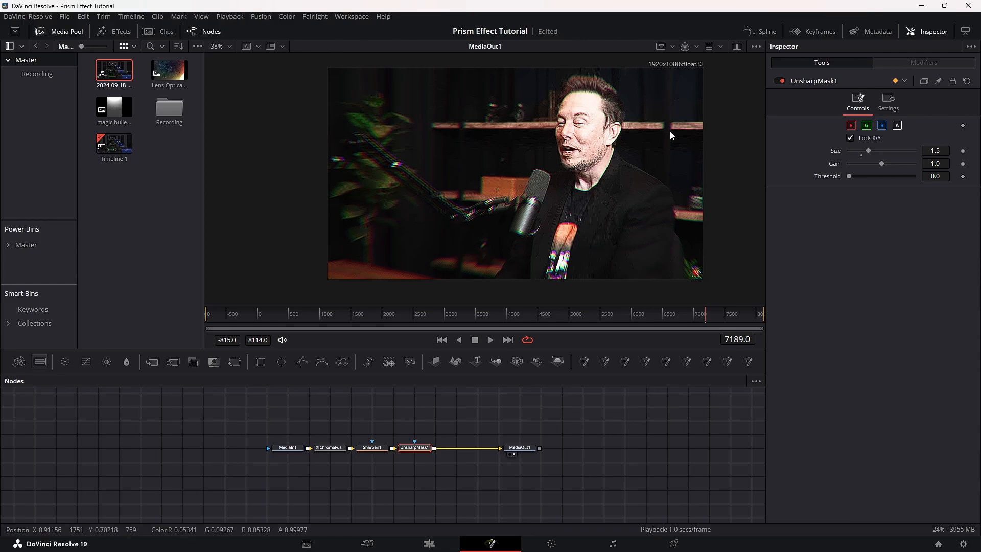
Try Unsharp Mask gains of 3.67 and 0.64, comparing the sharpening on the speaker's face at another frame.
{"action": "scroll", "coordinate": [593, 115], "scroll_direction": "up", "scroll_amount": 2}
{"action": "left_click_drag", "start_coordinate": [939, 164], "coordinate": [902, 164]}
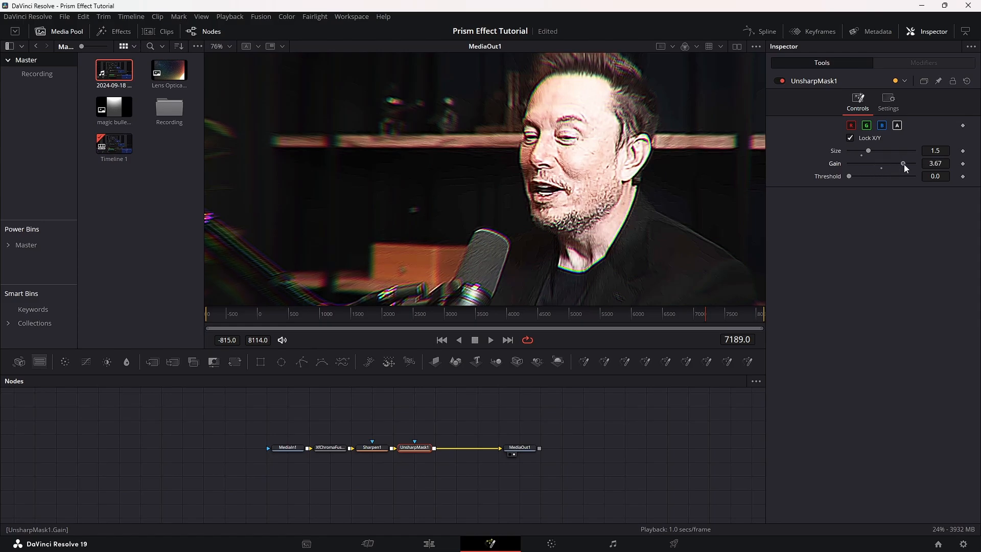
{"action": "left_click", "coordinate": [649, 325]}
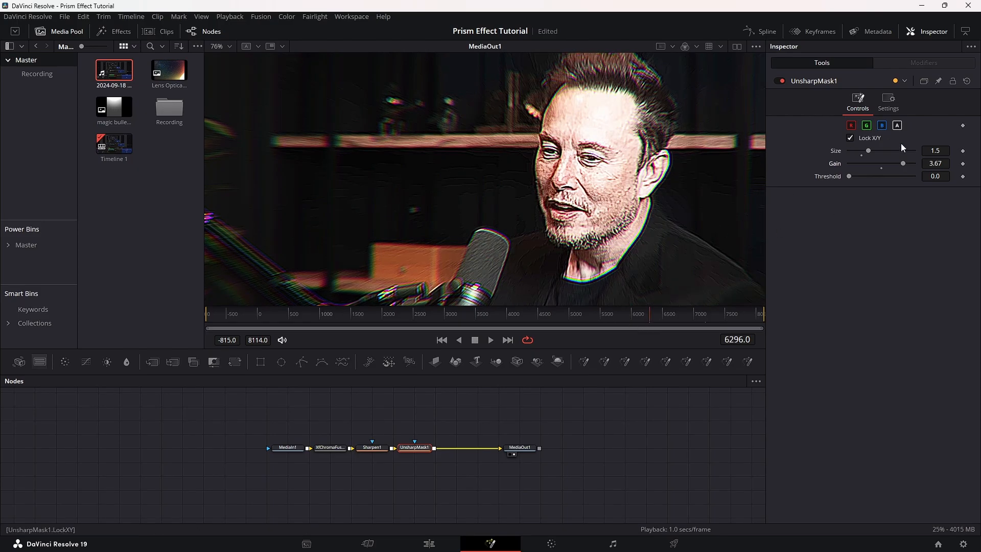
{"action": "left_click_drag", "start_coordinate": [932, 163], "coordinate": [868, 176]}
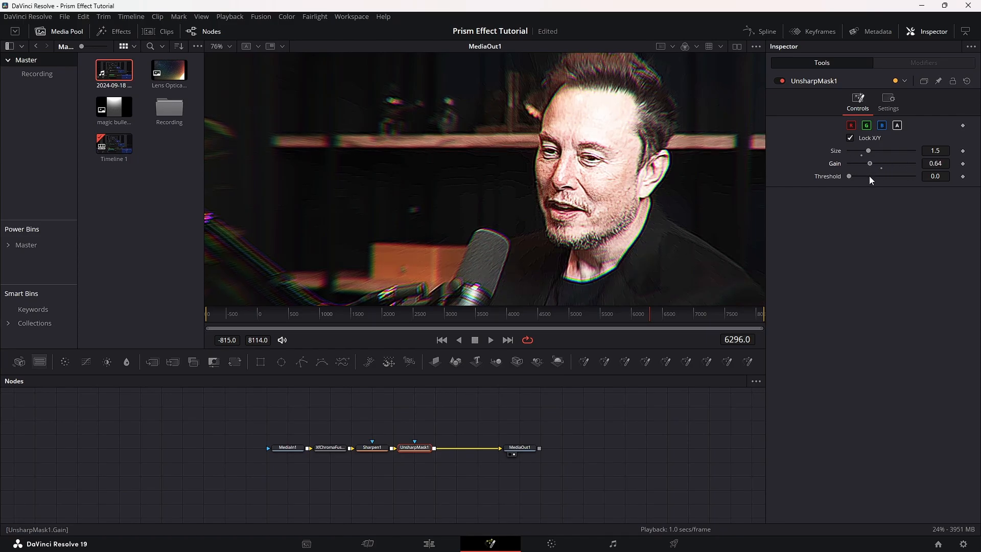
Set the Unsharp Mask node's gain to 1.056.
{"action": "left_click", "coordinate": [943, 164]}
{"action": "type", "text": "1.004"}
{"action": "key", "text": "Return"}
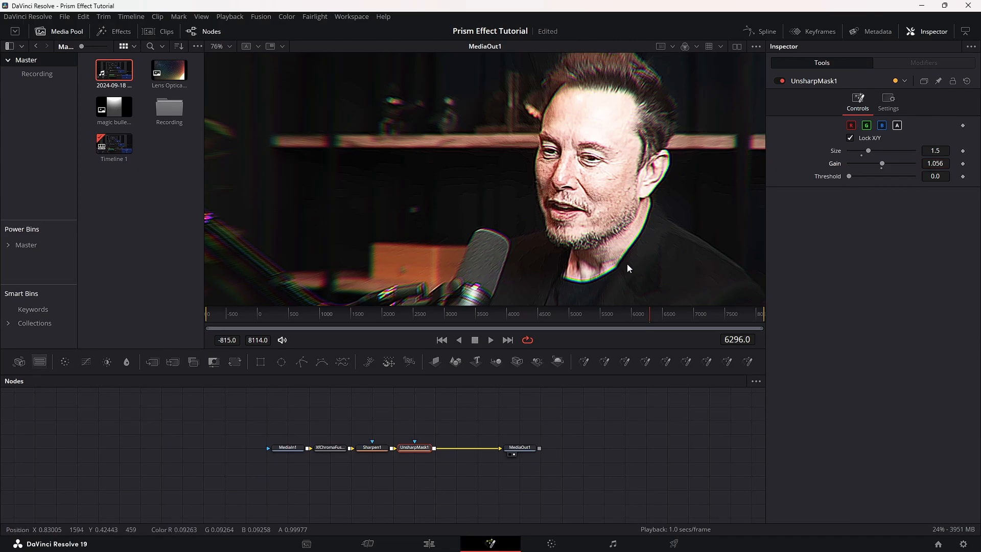
Examine the sharpened prism effect up close and at several frames across the clip, and return to the Edit page.
{"action": "scroll", "coordinate": [605, 194], "scroll_direction": "down", "scroll_amount": 1}
{"action": "scroll", "coordinate": [583, 208], "scroll_direction": "up", "scroll_amount": 2}
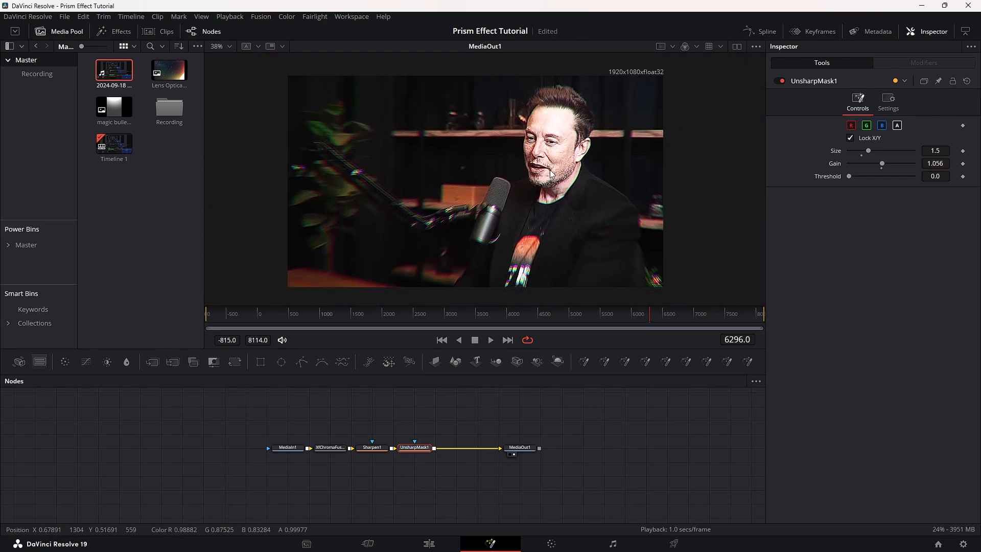
{"action": "scroll", "coordinate": [556, 167], "scroll_direction": "down", "scroll_amount": 1}
{"action": "scroll", "coordinate": [556, 166], "scroll_direction": "up", "scroll_amount": 2}
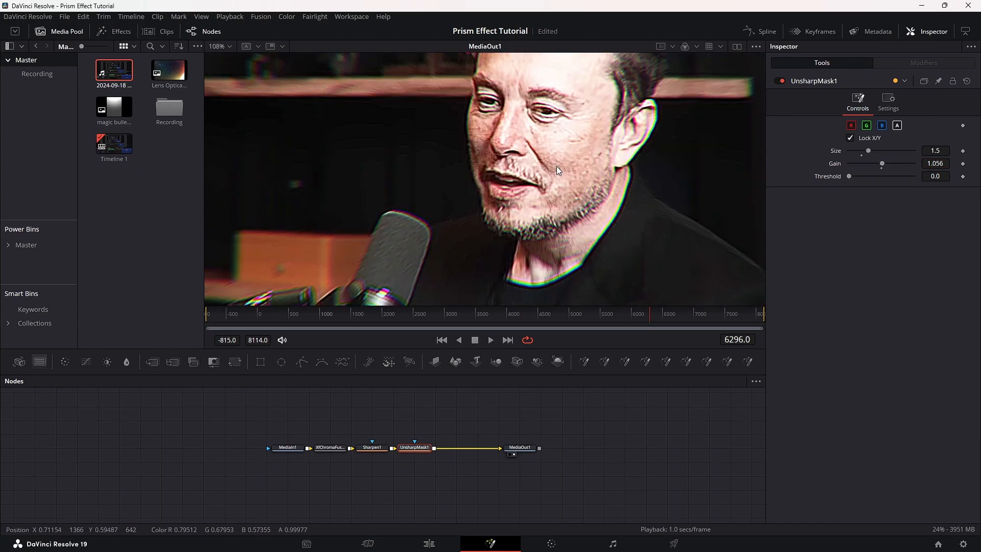
{"action": "scroll", "coordinate": [556, 166], "scroll_direction": "down", "scroll_amount": 2}
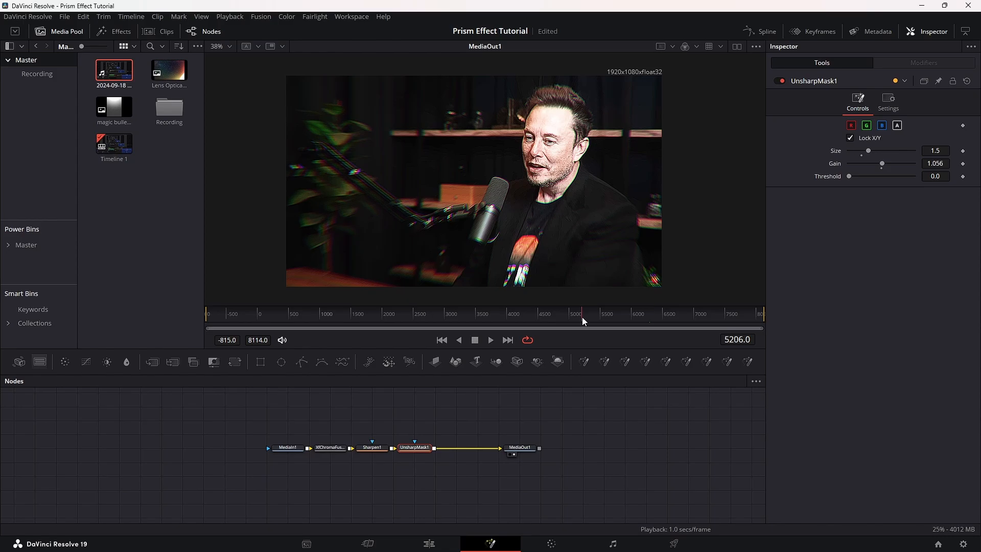
{"action": "left_click", "coordinate": [499, 314]}
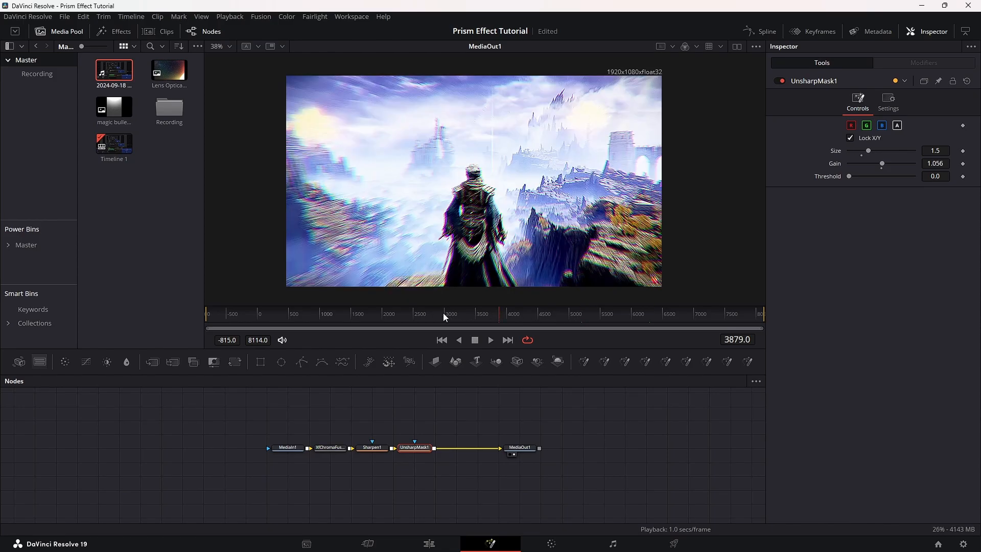
{"action": "left_click", "coordinate": [414, 313]}
{"action": "left_click", "coordinate": [348, 313]}
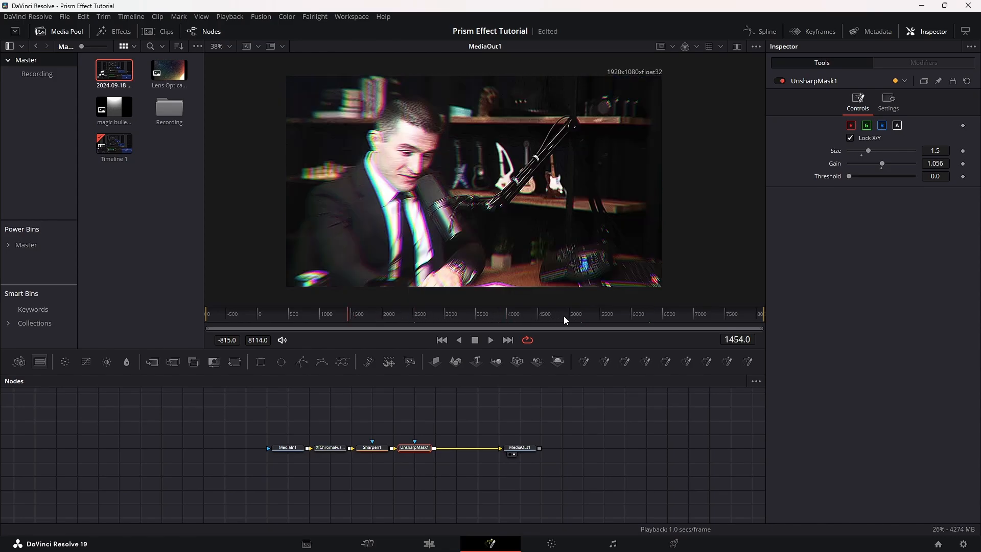
{"action": "left_click", "coordinate": [397, 320]}
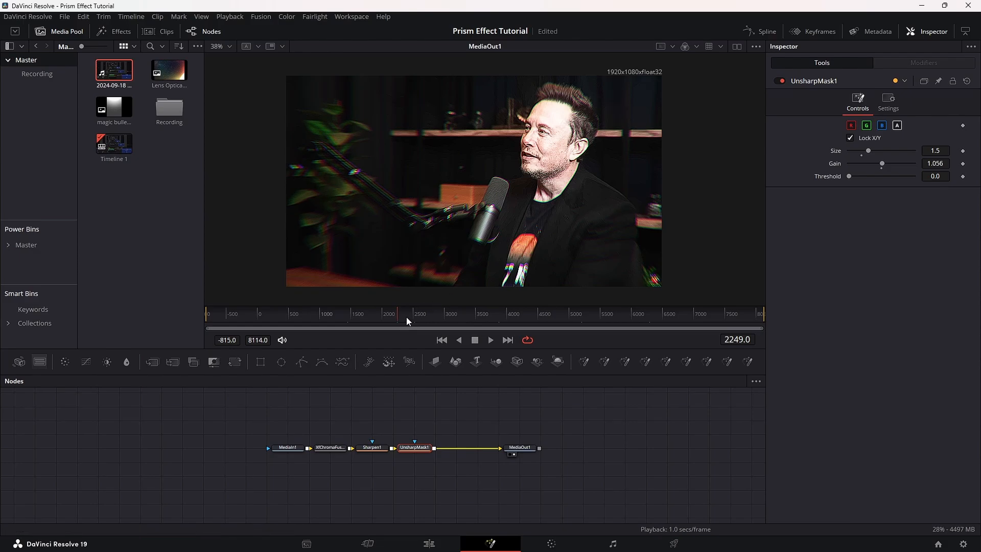
{"action": "left_click", "coordinate": [375, 313]}
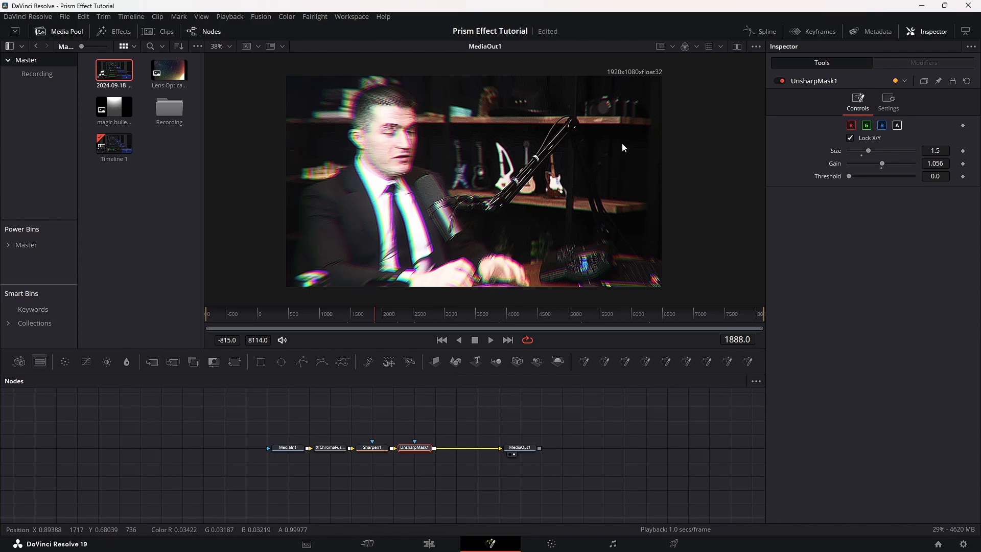
{"action": "left_click", "coordinate": [574, 314]}
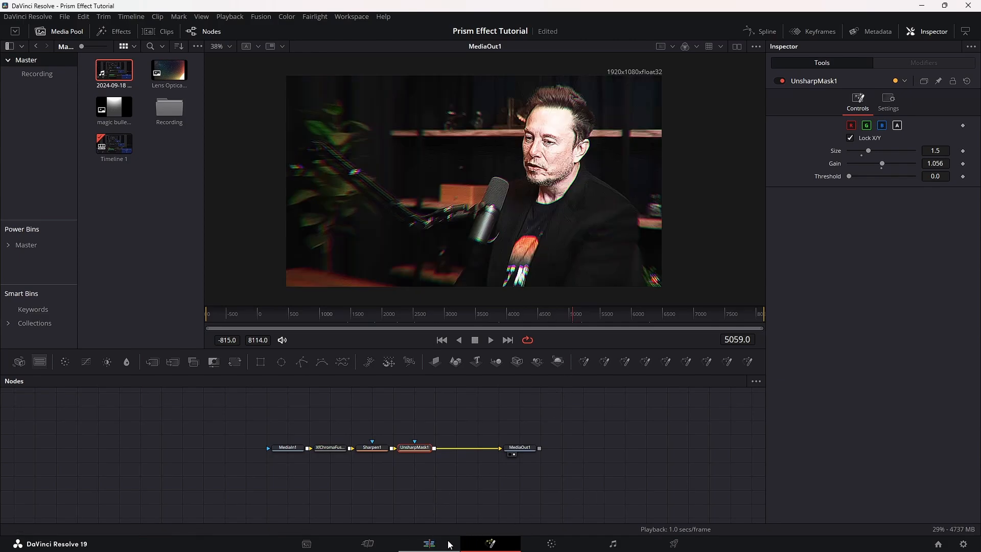
{"action": "key", "text": "shift+4"}
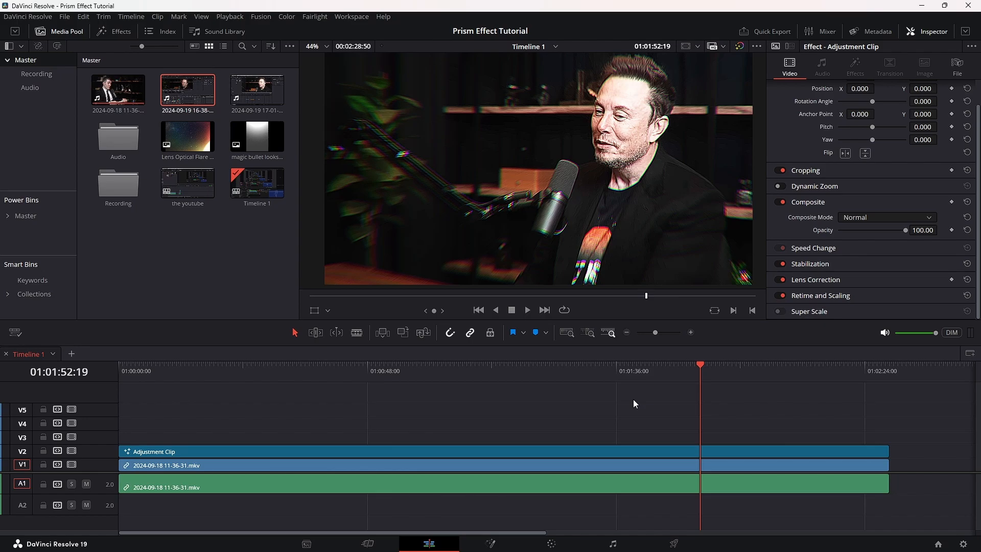
Duplicate the V2 adjustment clip onto V3 and delete the surplus copy on V4.
{"action": "left_click", "coordinate": [284, 449]}
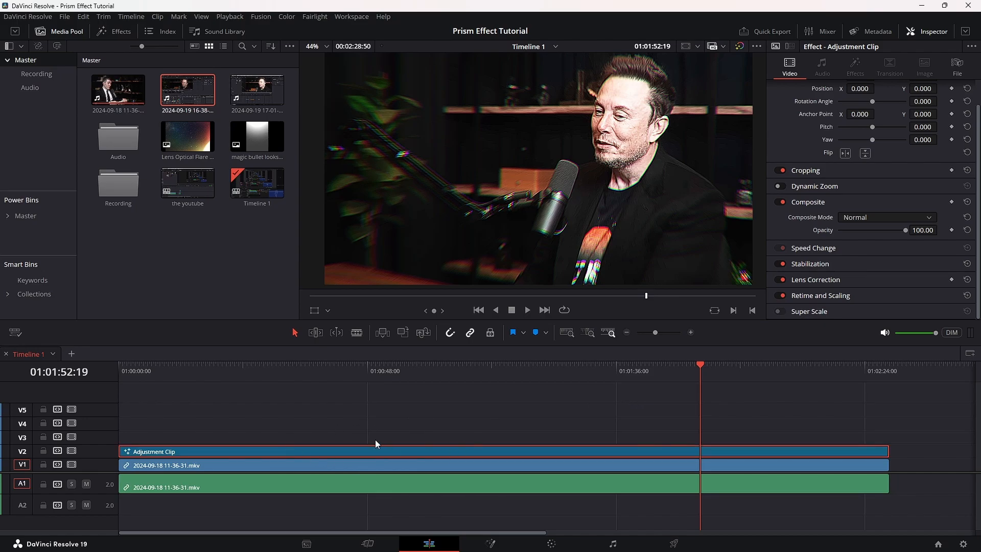
{"action": "mouse_move", "coordinate": [223, 449]}
{"action": "left_mouse_down"}
{"action": "mouse_move", "coordinate": [225, 428]}
{"action": "mouse_move", "coordinate": [215, 435]}
{"action": "left_mouse_up"}
{"action": "left_click", "coordinate": [211, 425]}
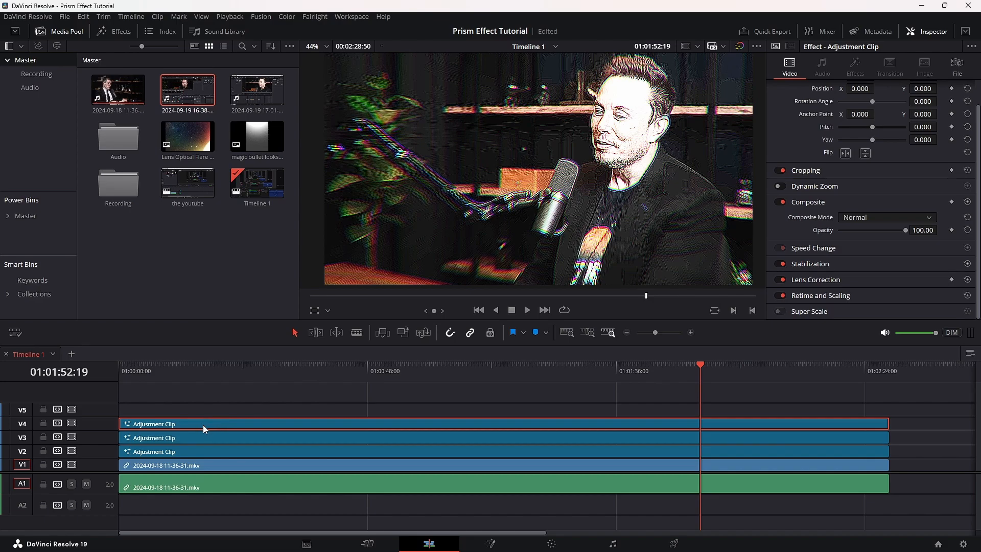
{"action": "key", "text": "Delete"}
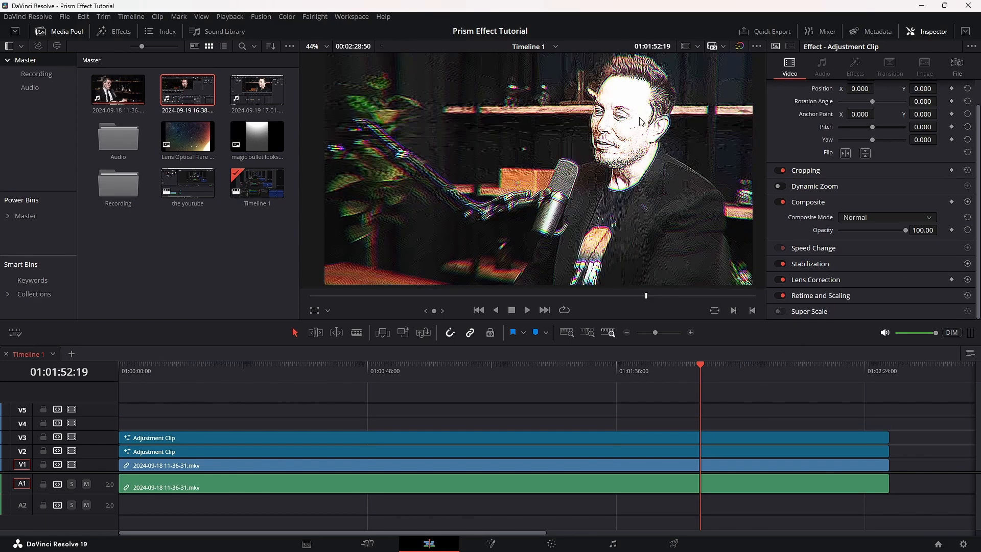
Open the V3 adjustment clip in Fusion and delete its XfChroma, Sharpen and Unsharp Mask nodes.
{"action": "left_click", "coordinate": [722, 434]}
{"action": "right_click", "coordinate": [722, 433]}
{"action": "left_click", "coordinate": [792, 376]}
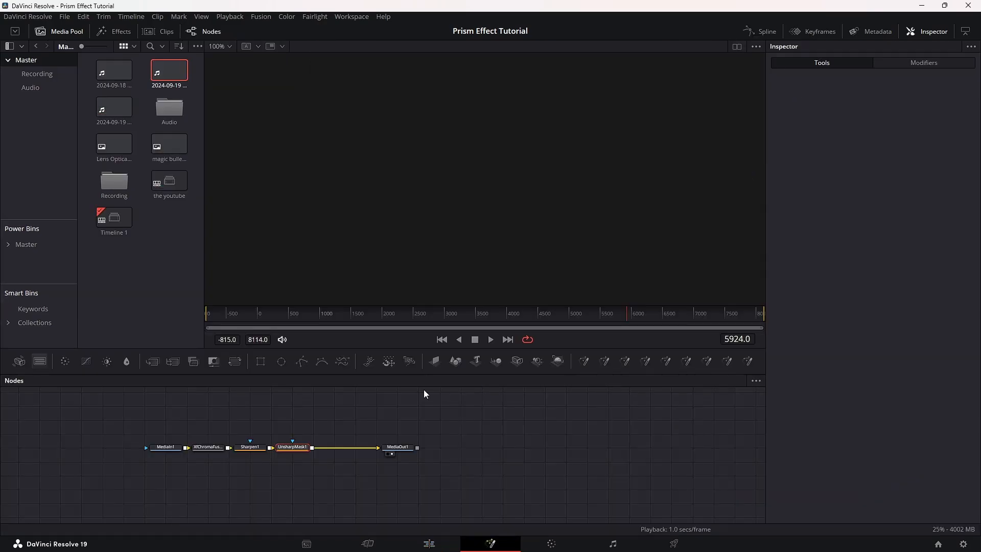
{"action": "left_click_drag", "start_coordinate": [320, 471], "coordinate": [210, 415]}
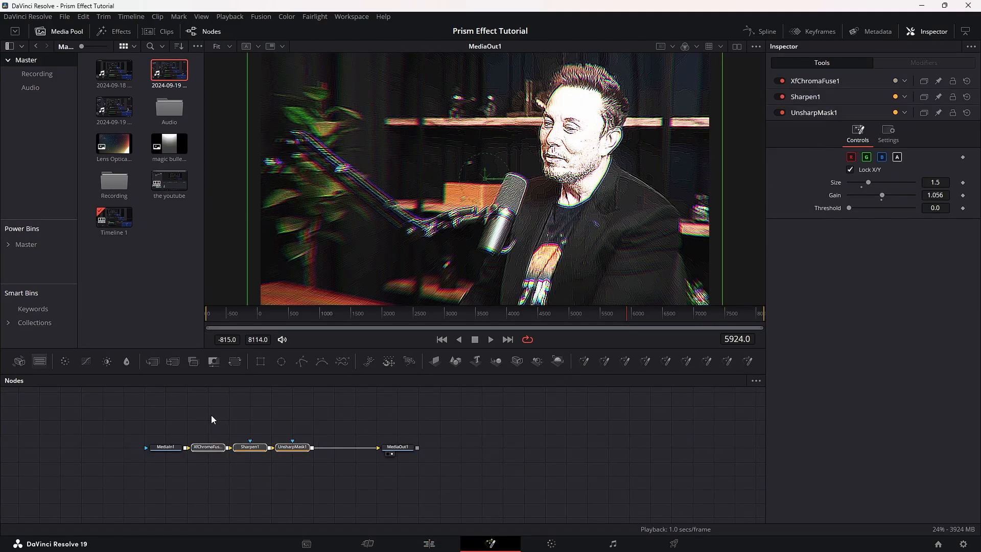
{"action": "key", "text": "Delete"}
Add a Directional Blur node with length 0.1 after MediaIn1 and chain two copies of it behind it.
{"action": "key", "text": "shift+space"}
{"action": "type", "text": "remov"}
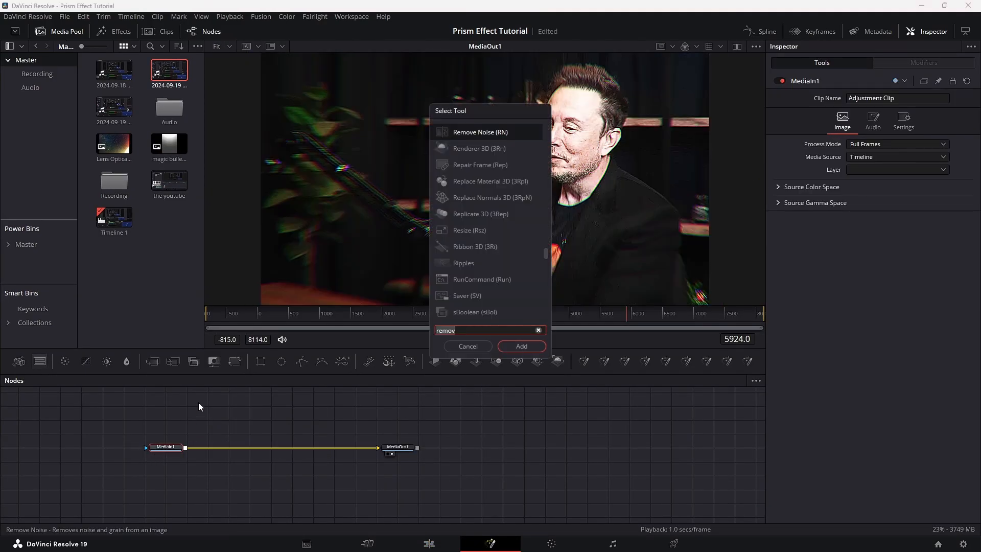
{"action": "key", "text": "BackSpace"}
{"action": "key", "text": "BackSpace"}
{"action": "key", "text": "BackSpace"}
{"action": "key", "text": "BackSpace"}
{"action": "key", "text": "BackSpace"}
{"action": "type", "text": "dire"}
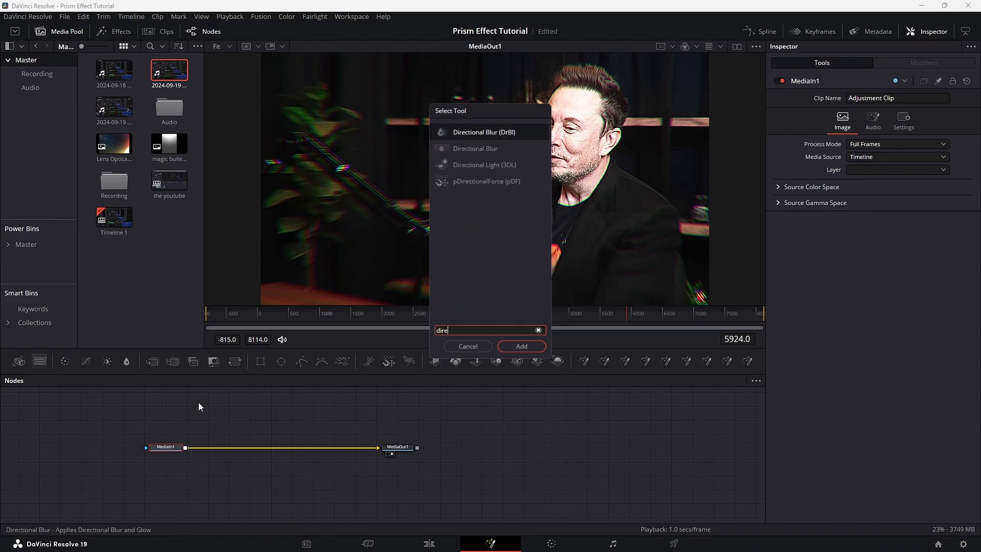
{"action": "key", "text": "Return"}
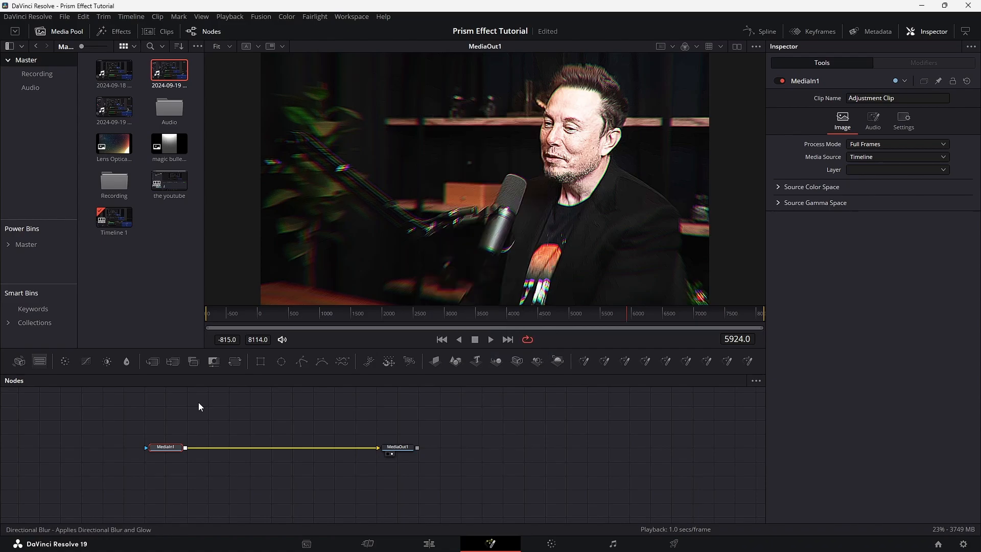
{"action": "left_click_drag", "start_coordinate": [881, 151], "coordinate": [970, 190]}
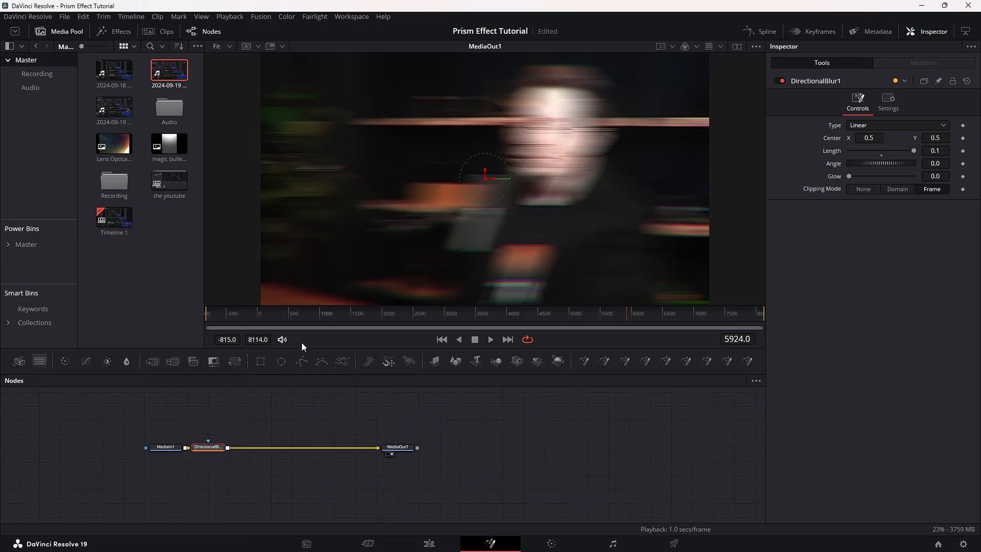
{"action": "key", "text": "ctrl+v"}
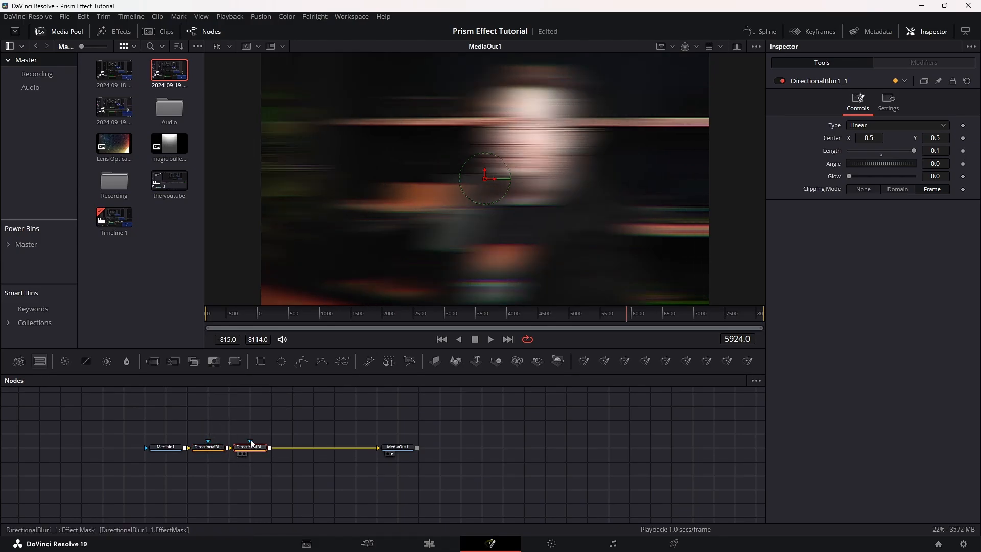
{"action": "key", "text": "ctrl+v"}
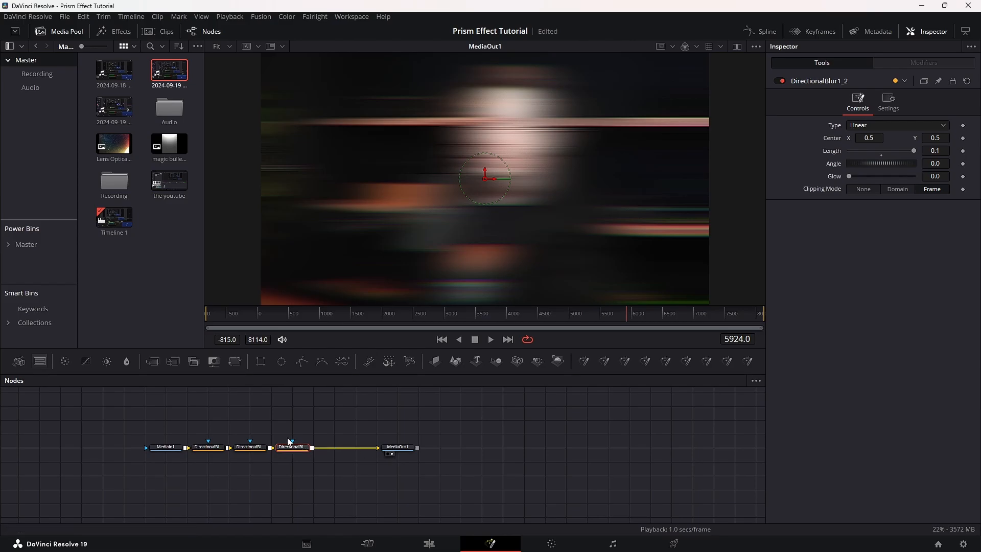
Add a Blur node with a blur size of 21.3 after the last Directional Blur, and return to the Edit page.
{"action": "key", "text": "shift+space"}
{"action": "type", "text": "blur"}
{"action": "key", "text": "Return"}
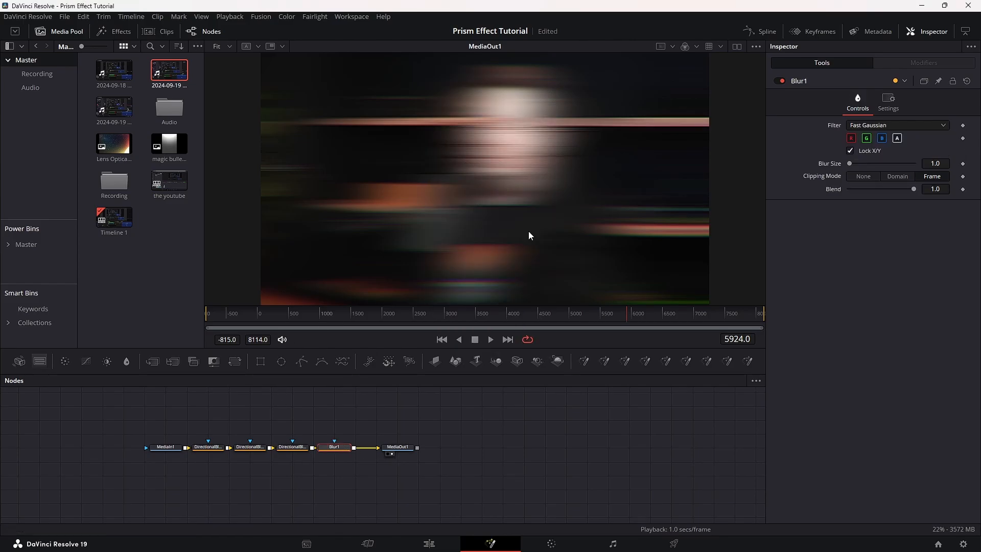
{"action": "left_click", "coordinate": [930, 164]}
{"action": "type", "text": "21."}
{"action": "type", "text": "3"}
{"action": "key", "text": "Return"}
{"action": "key", "text": "shift+4"}
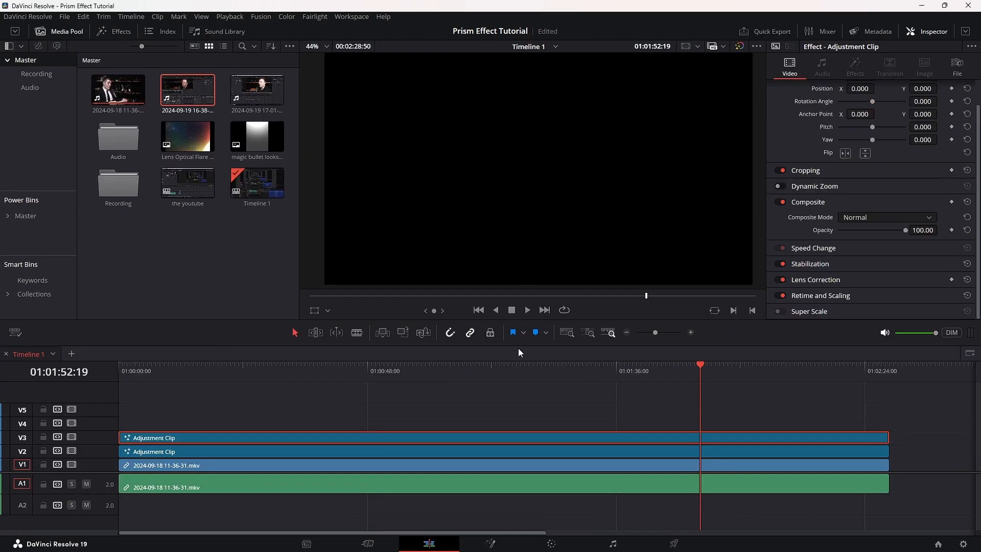
Set the V3 adjustment clip's composite mode to Add and its opacity to 23.66, and check the result at other frames.
{"action": "left_click", "coordinate": [885, 219]}
{"action": "left_click", "coordinate": [860, 244]}
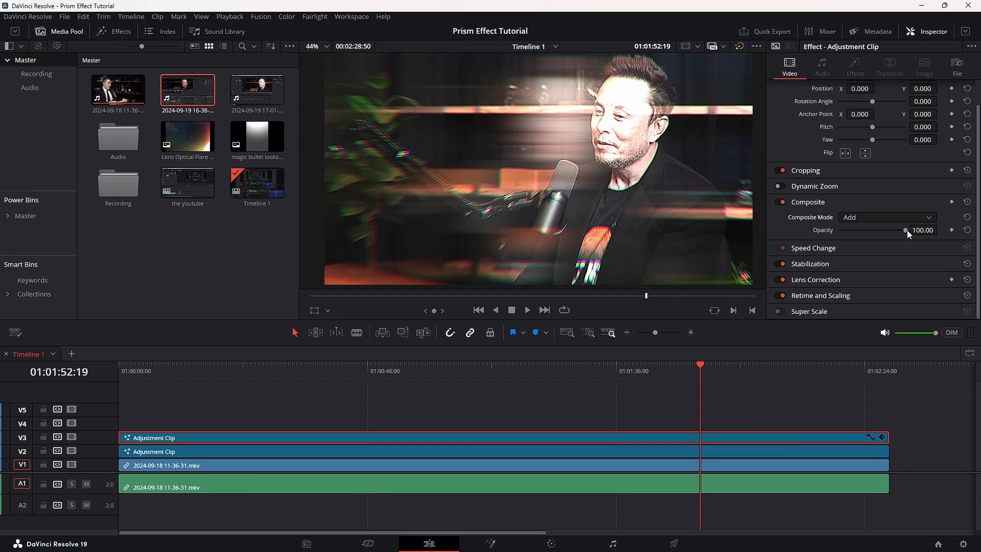
{"action": "left_click_drag", "start_coordinate": [906, 230], "coordinate": [856, 239]}
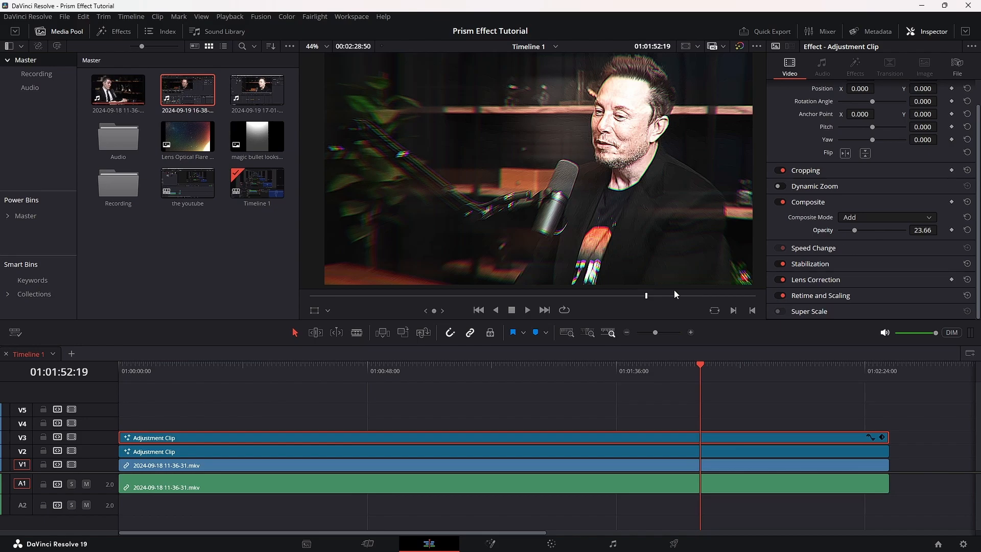
{"action": "left_click", "coordinate": [735, 372]}
{"action": "left_click", "coordinate": [807, 377]}
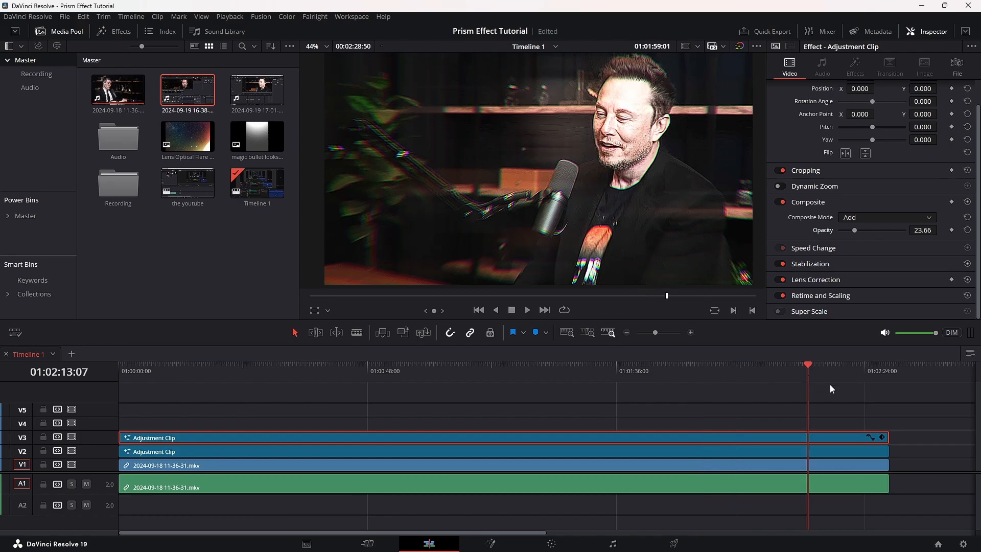
{"action": "left_click", "coordinate": [770, 379]}
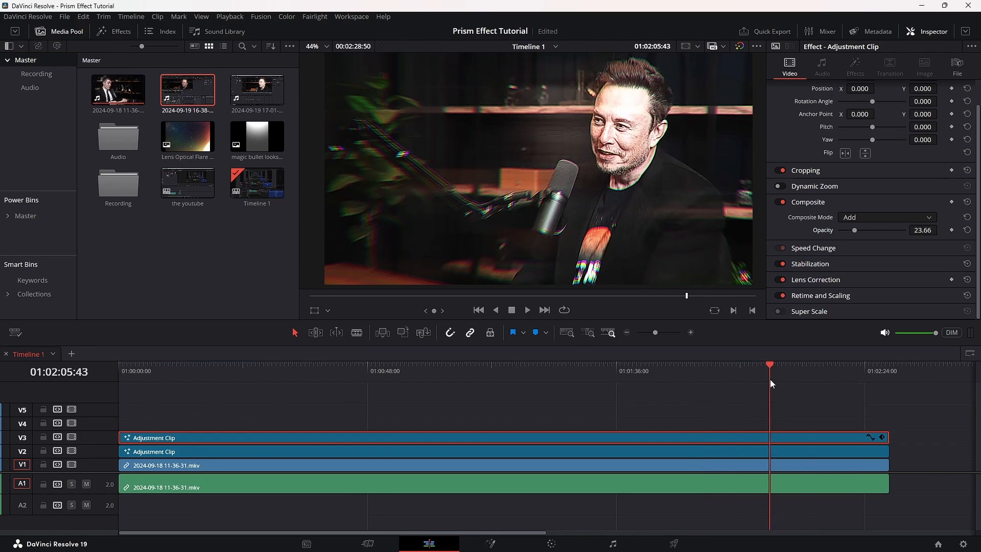